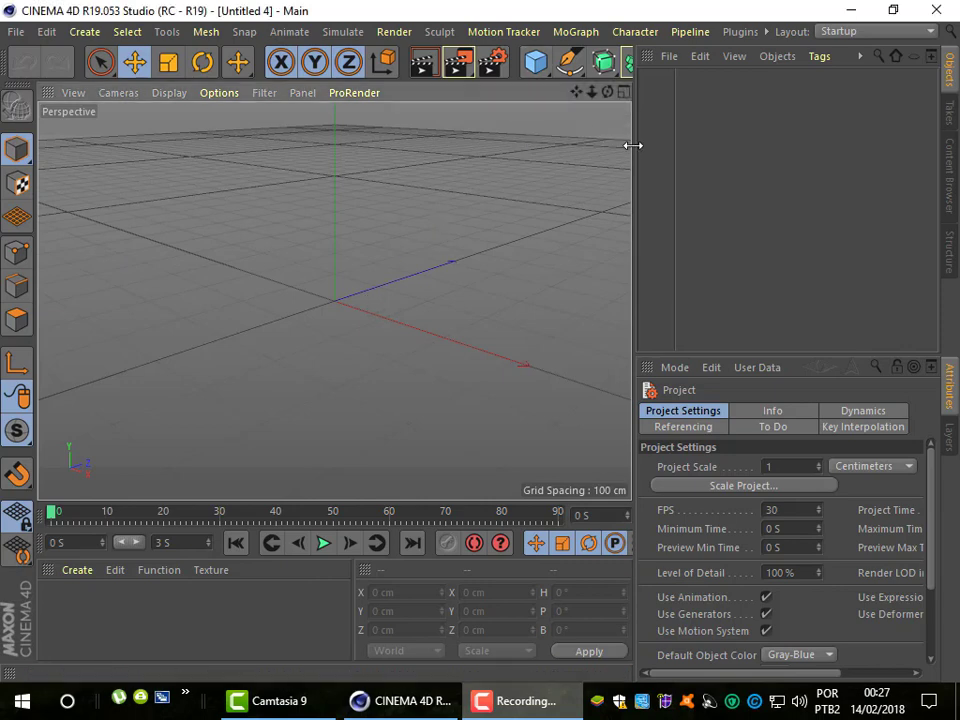
Drag the splitter rightward to widen the viewport area beside the Object Manager
left_click_drag(633, 145, 739, 146)
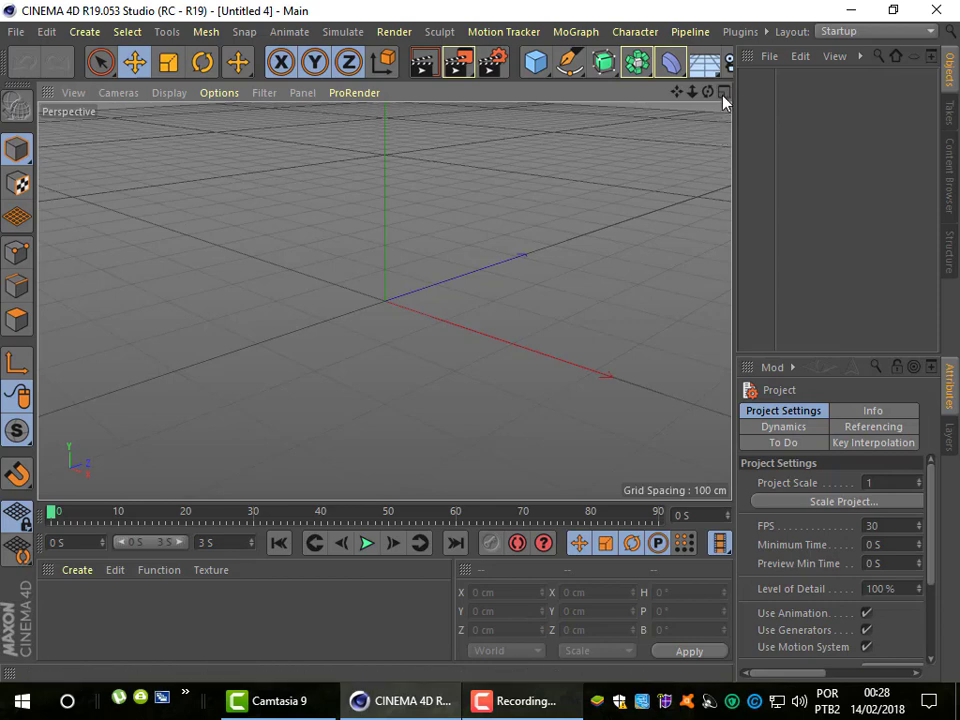
Split the viewport into four views and activate the Top and Perspective views
left_click(724, 98)
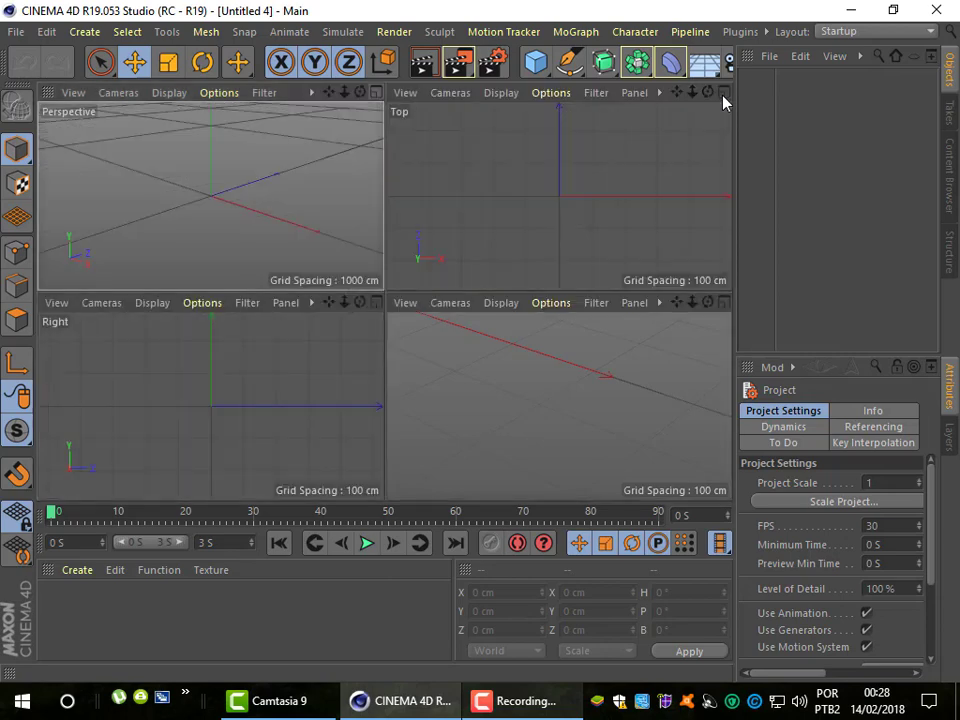
left_click(441, 201)
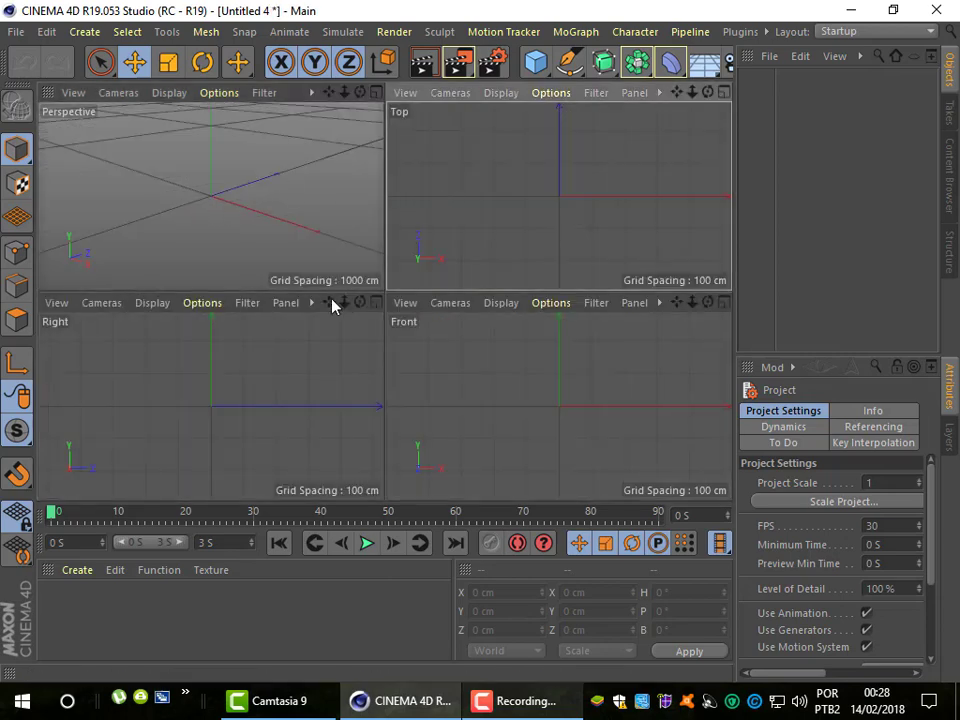
left_click(436, 384)
left_click(280, 180)
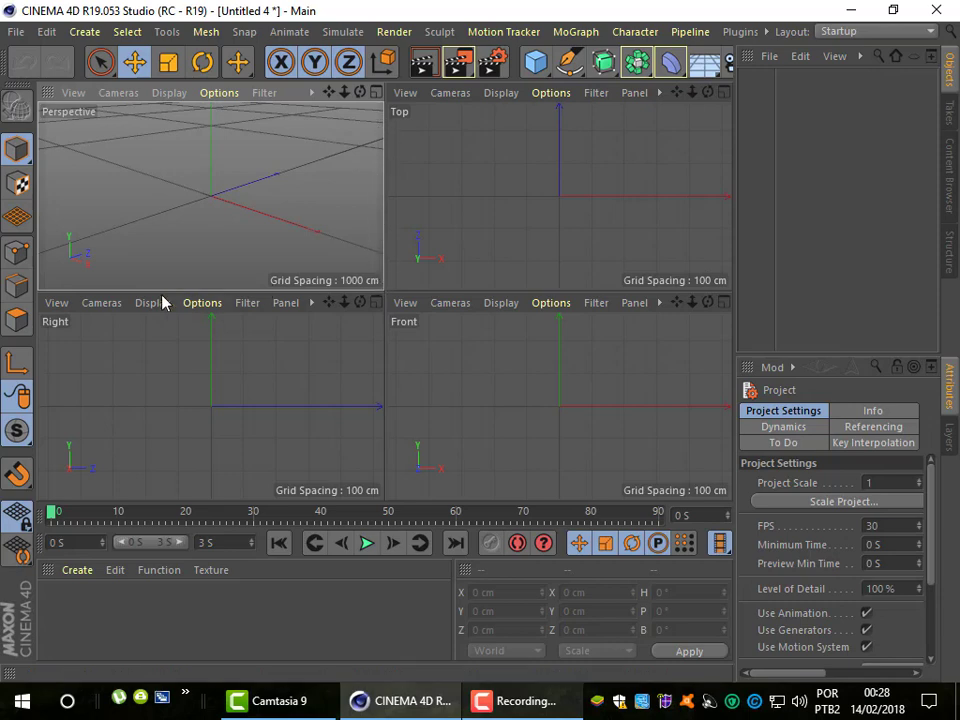
Activate the Top, Right and Front views in turn, then maximize the Perspective view
left_click(600, 162)
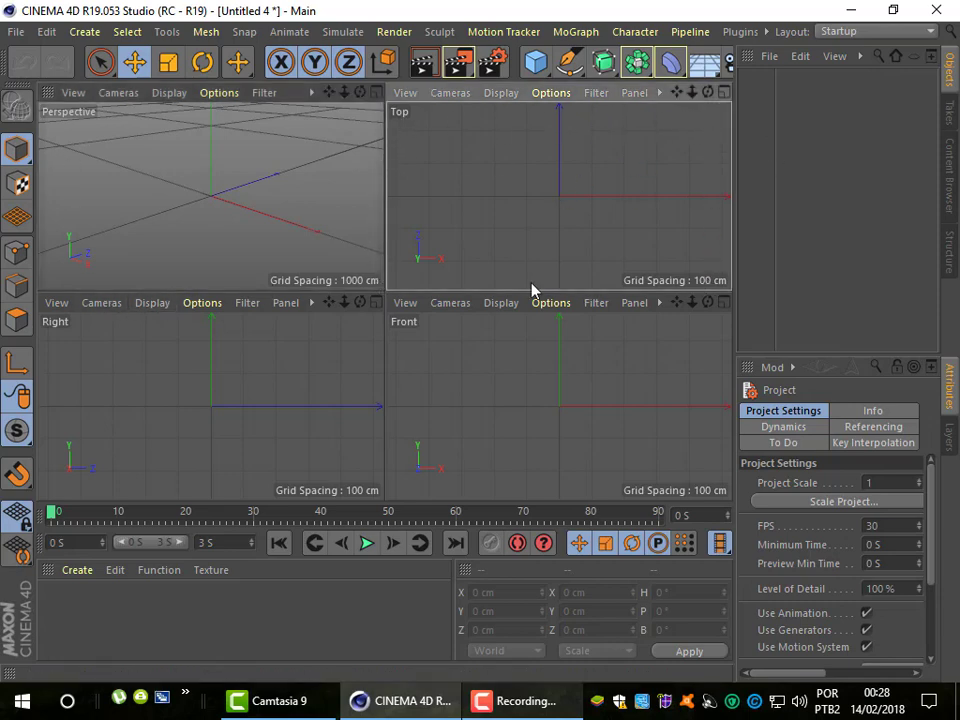
left_click(142, 386)
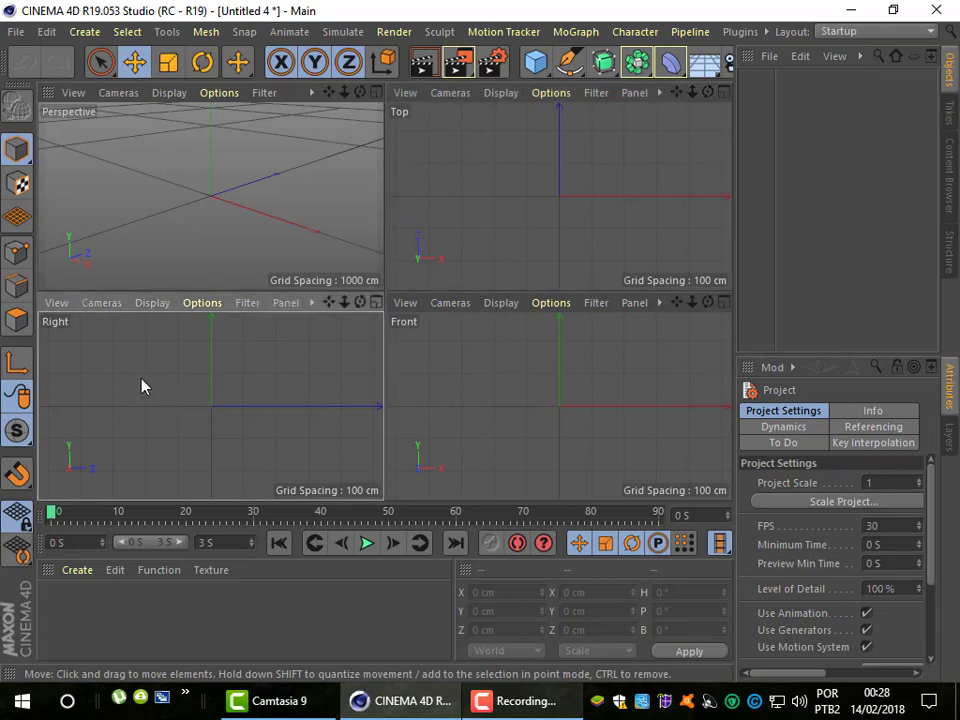
left_click(458, 370)
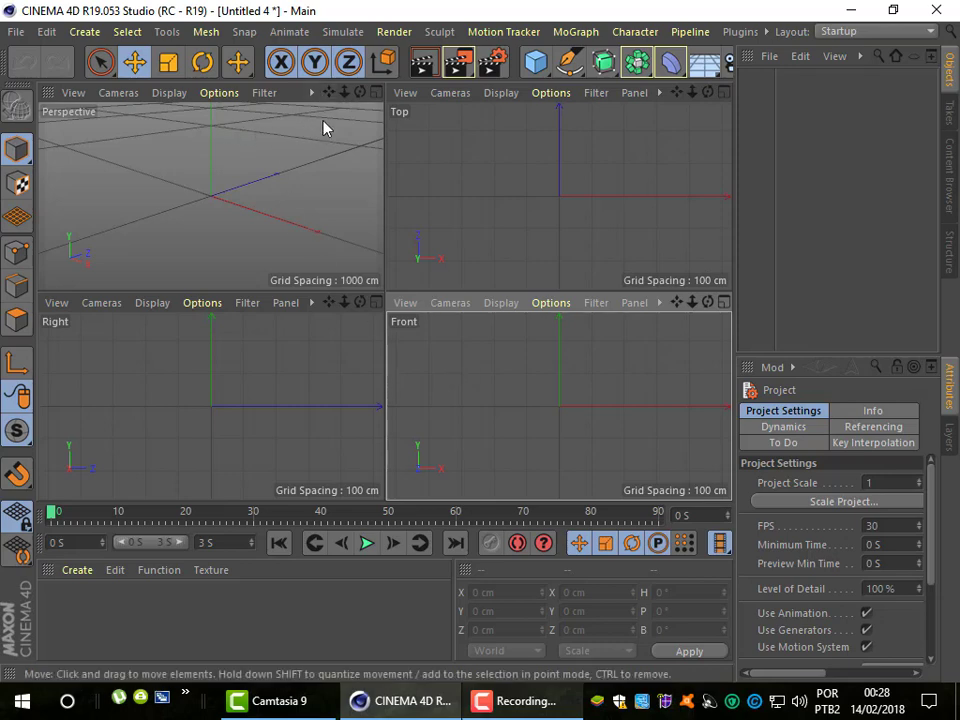
left_click(377, 97)
left_click(377, 97)
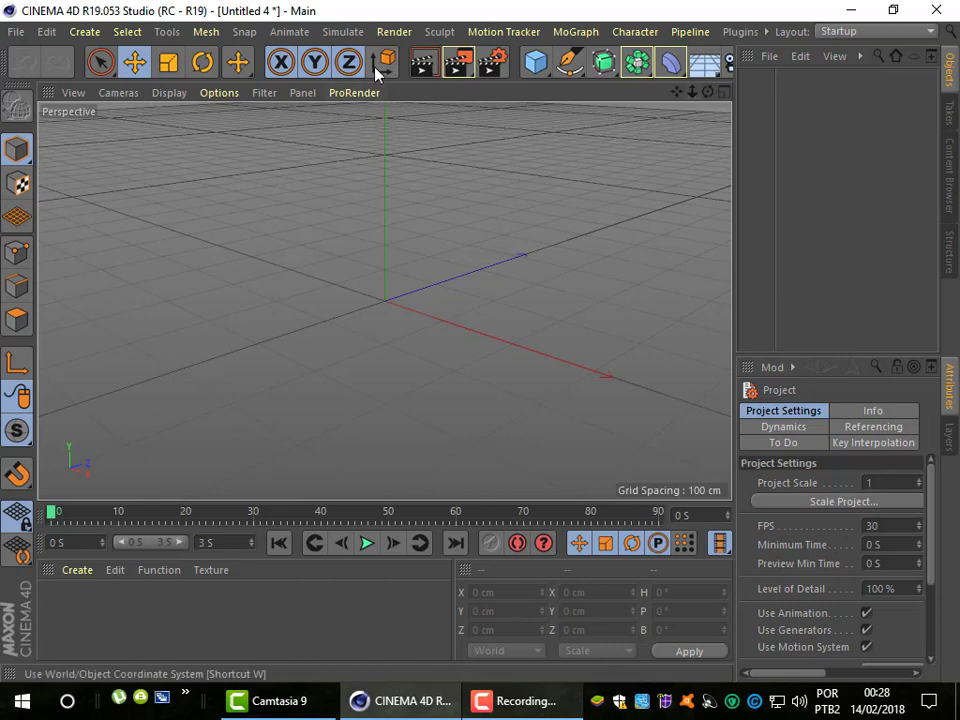
Add a Figure object from the primitives palette and return to the four-view layout
left_click(547, 77)
left_click(350, 192)
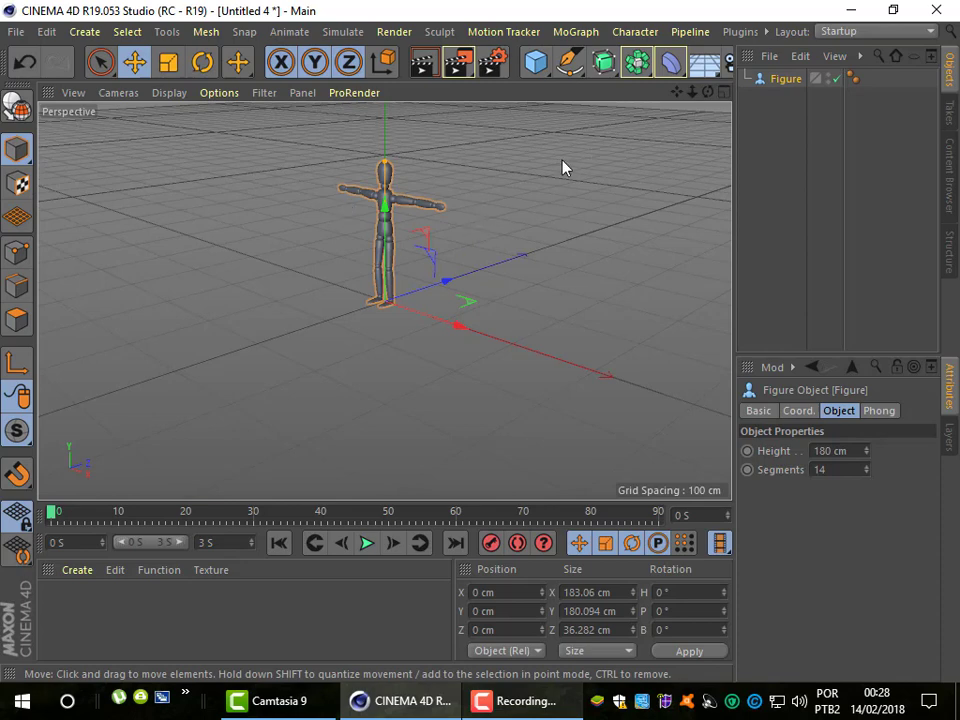
left_click(724, 93)
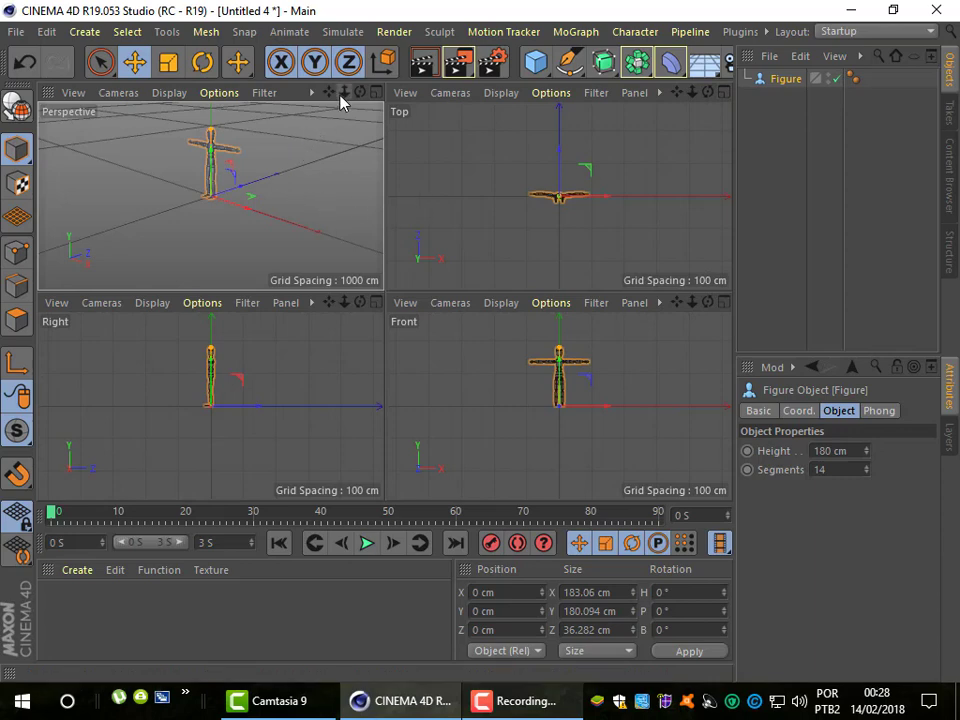
Zoom the Perspective view in and back out, then zoom the Top view closer to the figure
left_click_drag(343, 92, 380, 92)
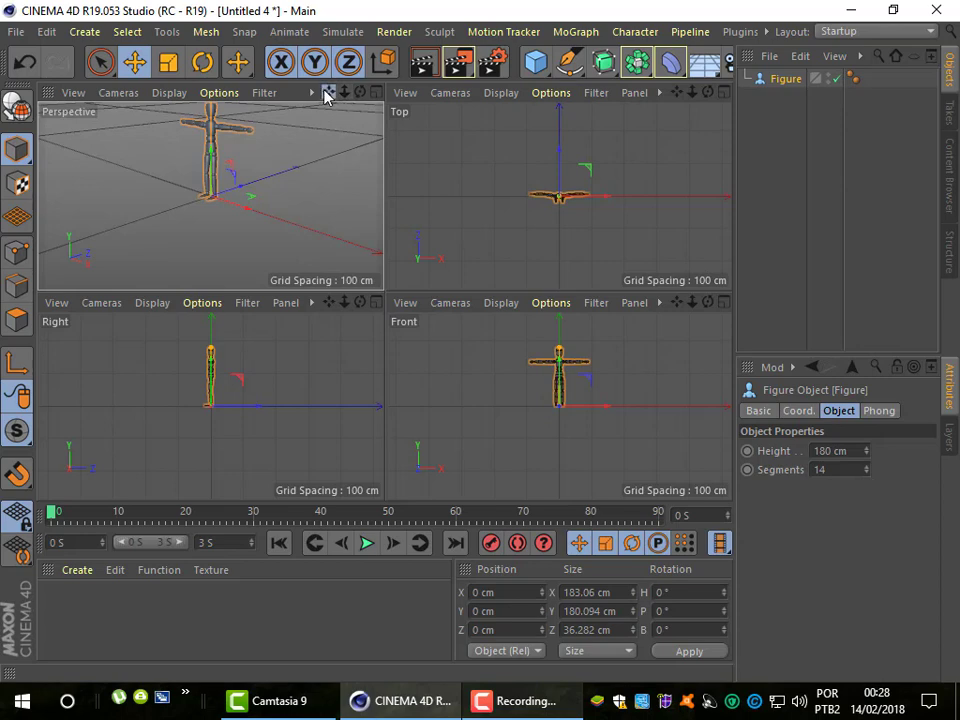
left_click_drag(327, 95, 311, 107)
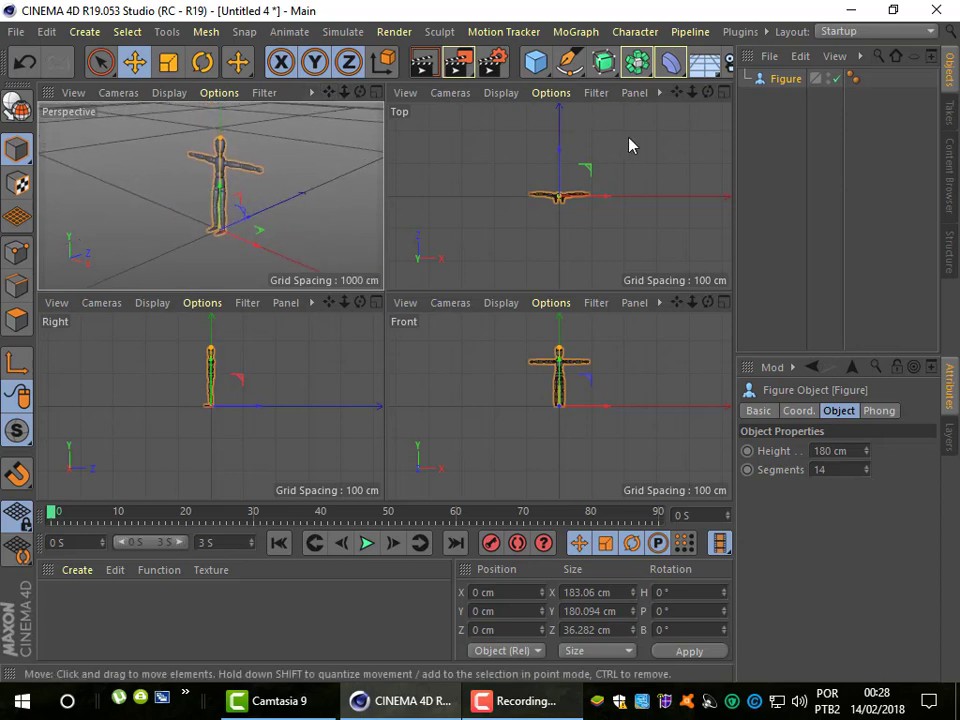
left_click_drag(690, 93, 720, 93)
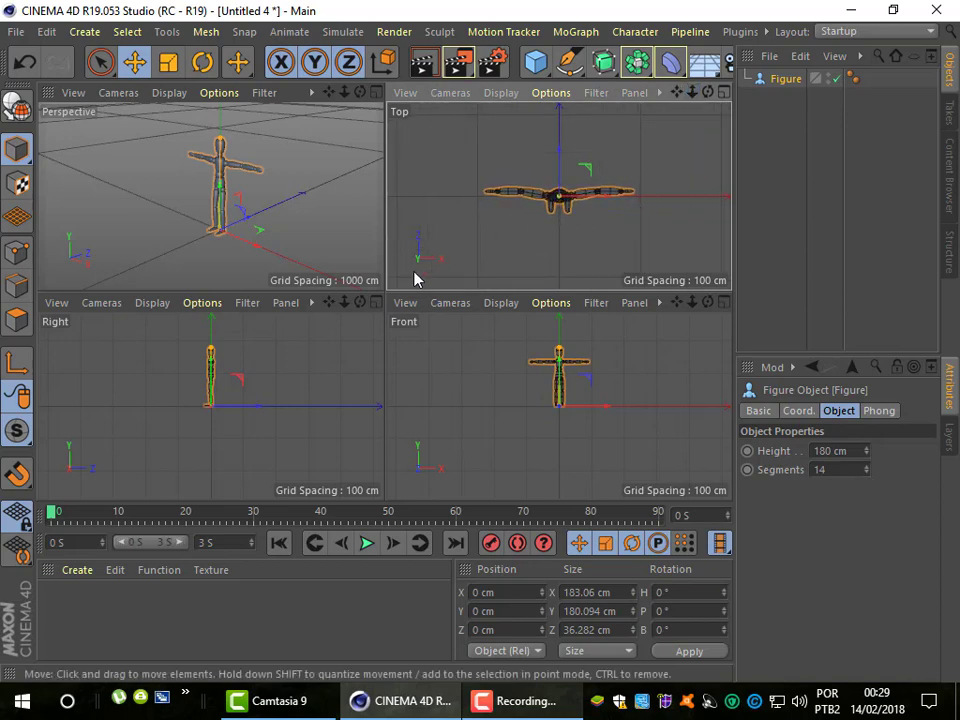
Deselect the figure, then pan and zoom the Right and Front views so it sits larger and lower
left_click(255, 378)
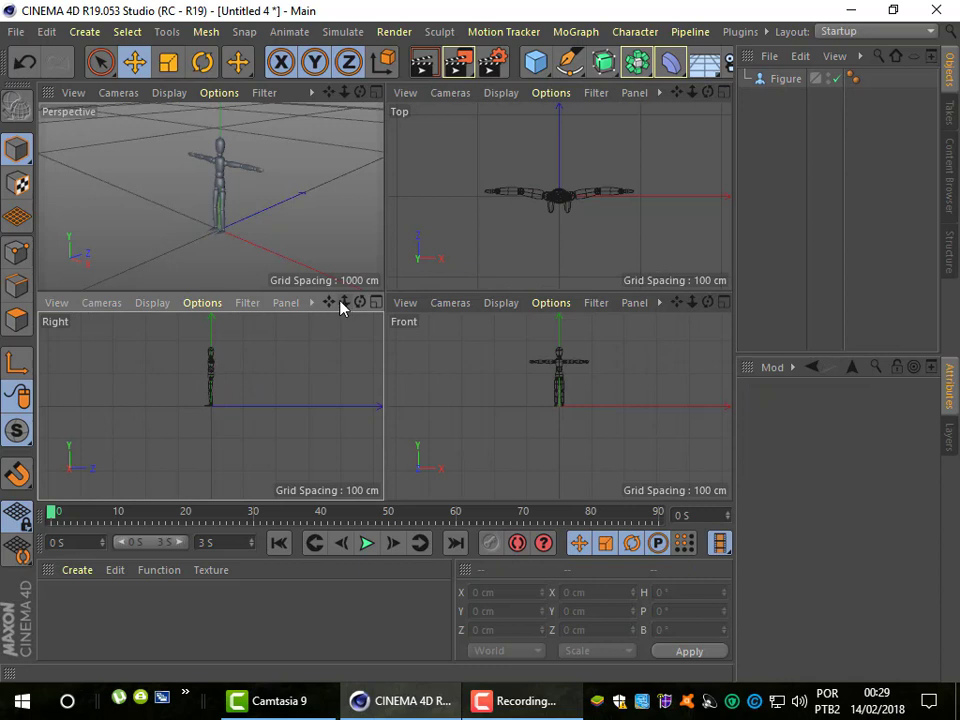
left_click_drag(331, 304, 360, 304)
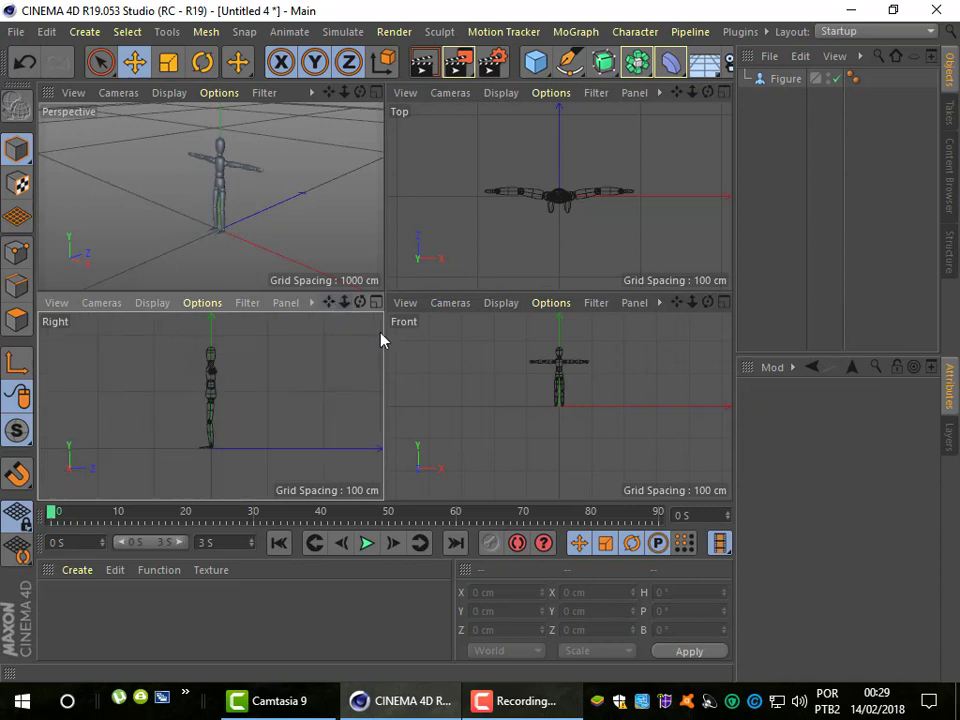
left_click(610, 368)
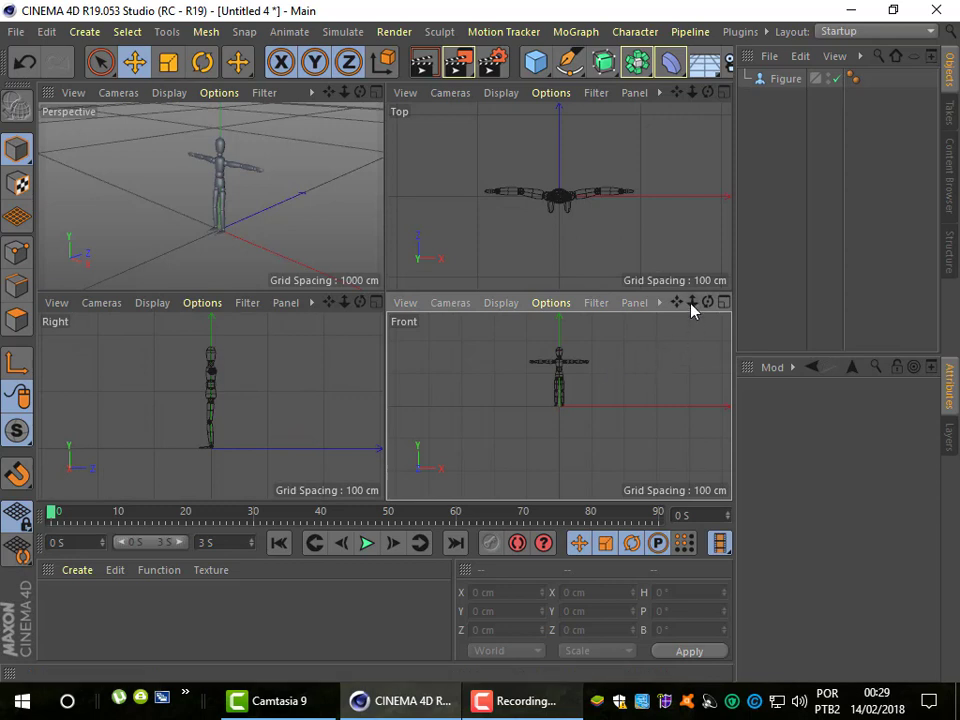
mouse_move(691, 302)
left_mouse_down()
mouse_move(687, 317)
mouse_move(677, 312)
left_mouse_up()
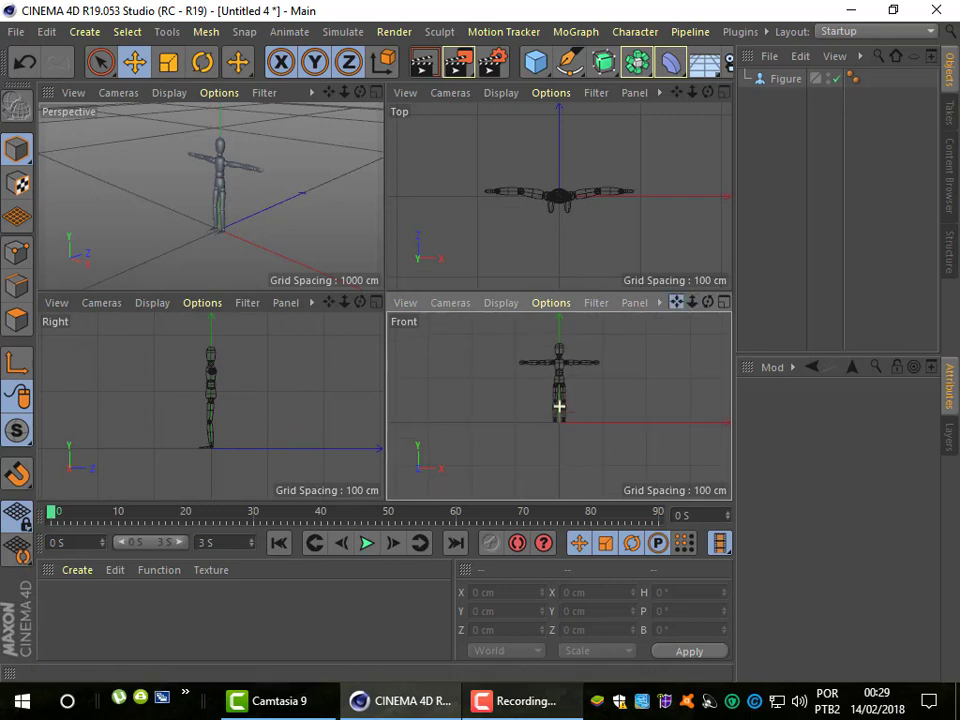
left_click_drag(559, 405, 559, 425)
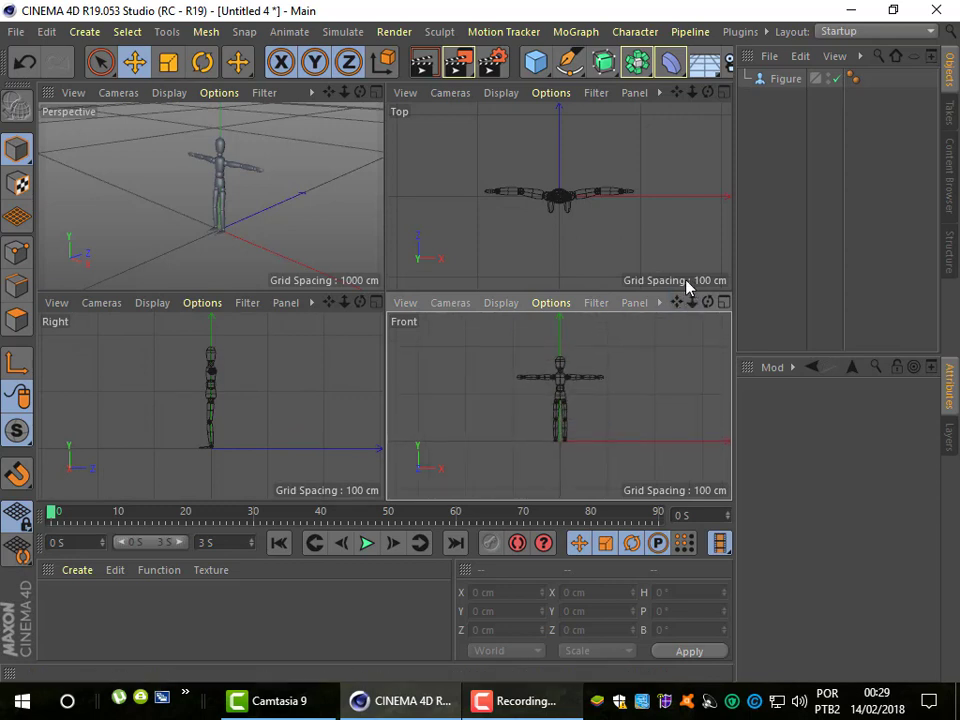
Activate the Top, Right and Perspective views in turn
left_click(489, 208)
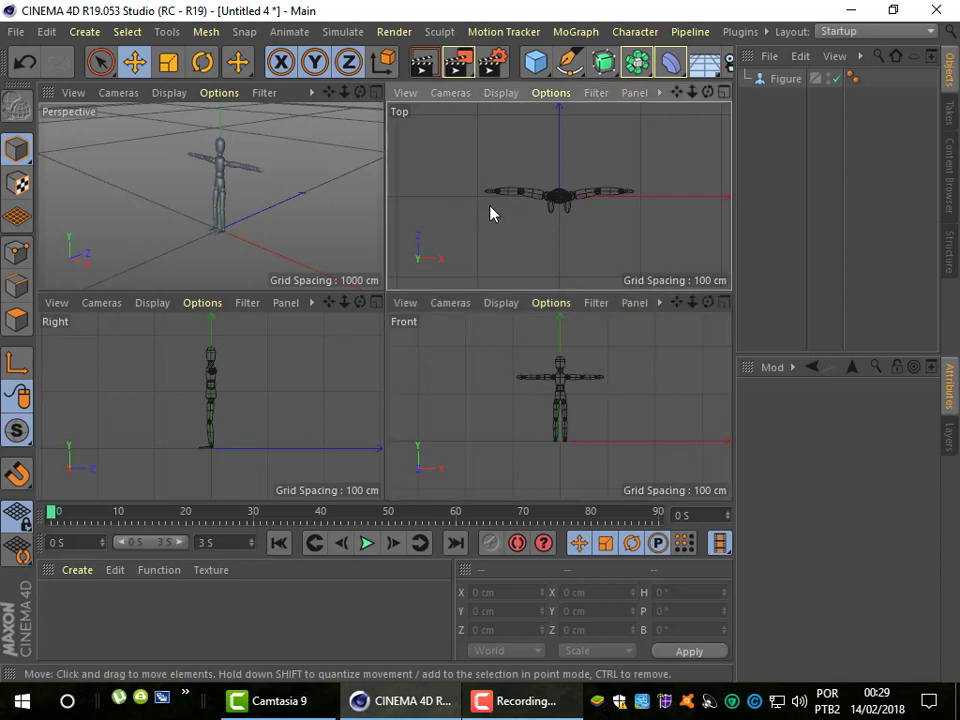
left_click(364, 342)
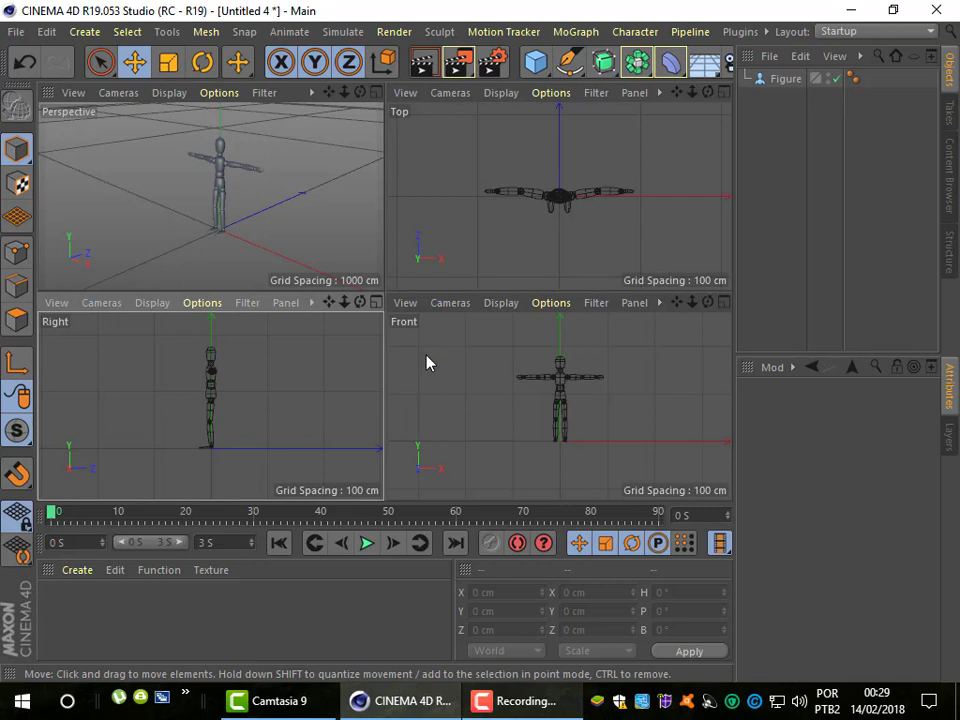
left_click(137, 180)
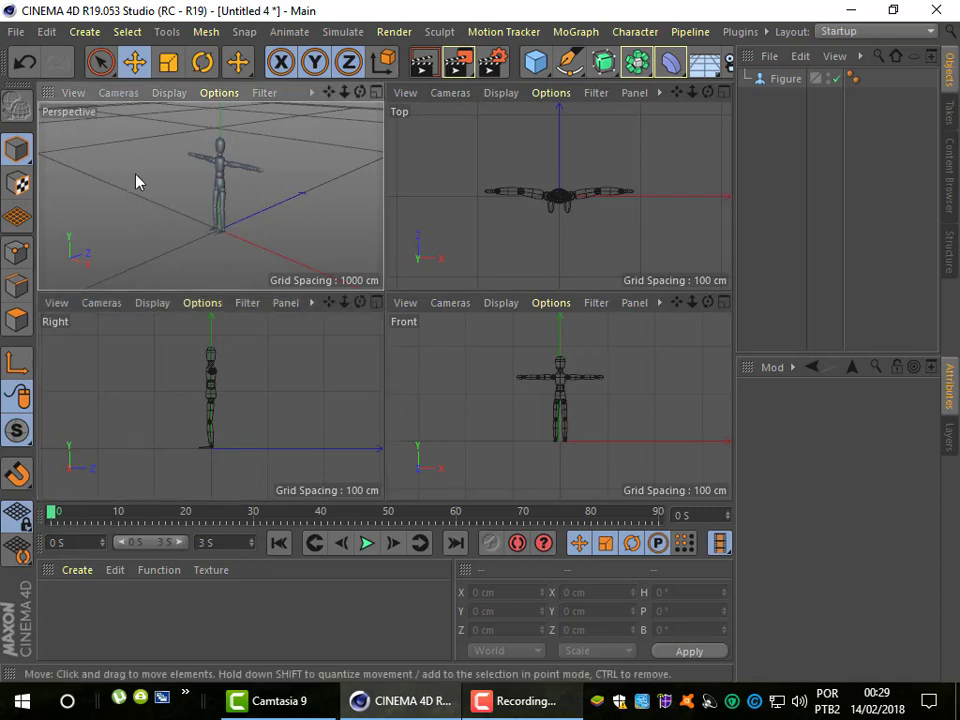
Browse the Perspective view's camera choices, including Axonometric, and close the menu unchanged
left_click(115, 98)
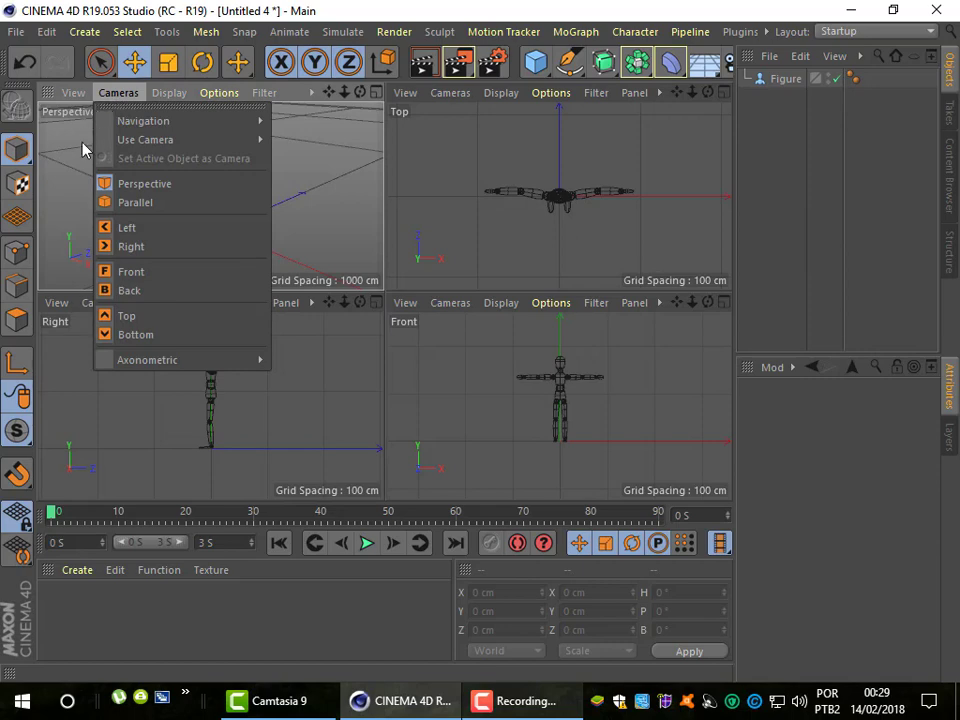
left_click(74, 94)
left_click(120, 93)
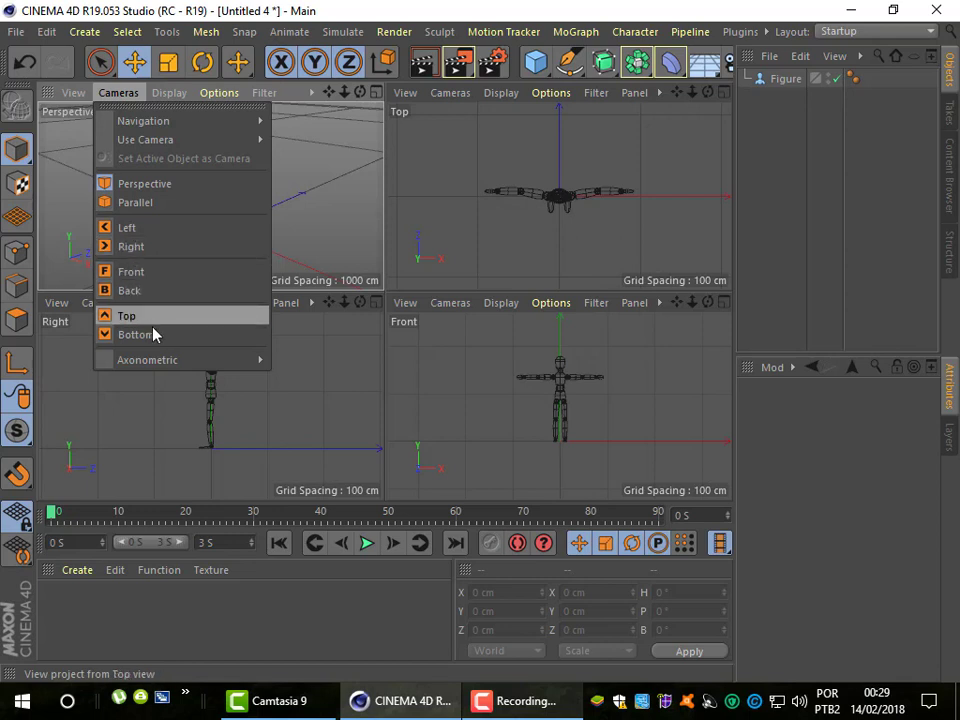
mouse_move(147, 359)
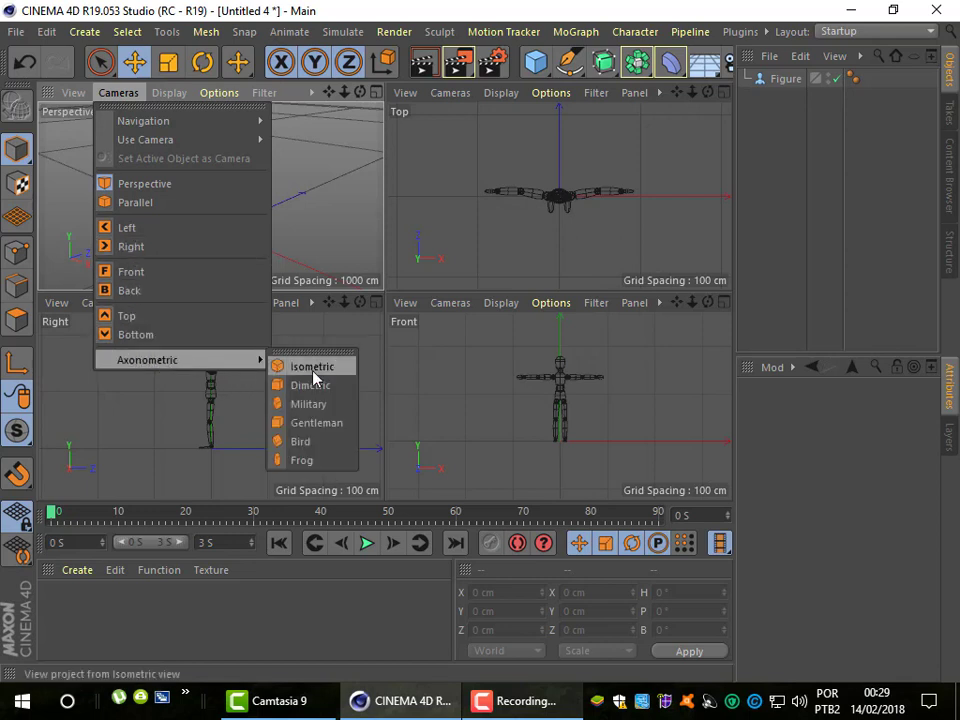
left_click(200, 450)
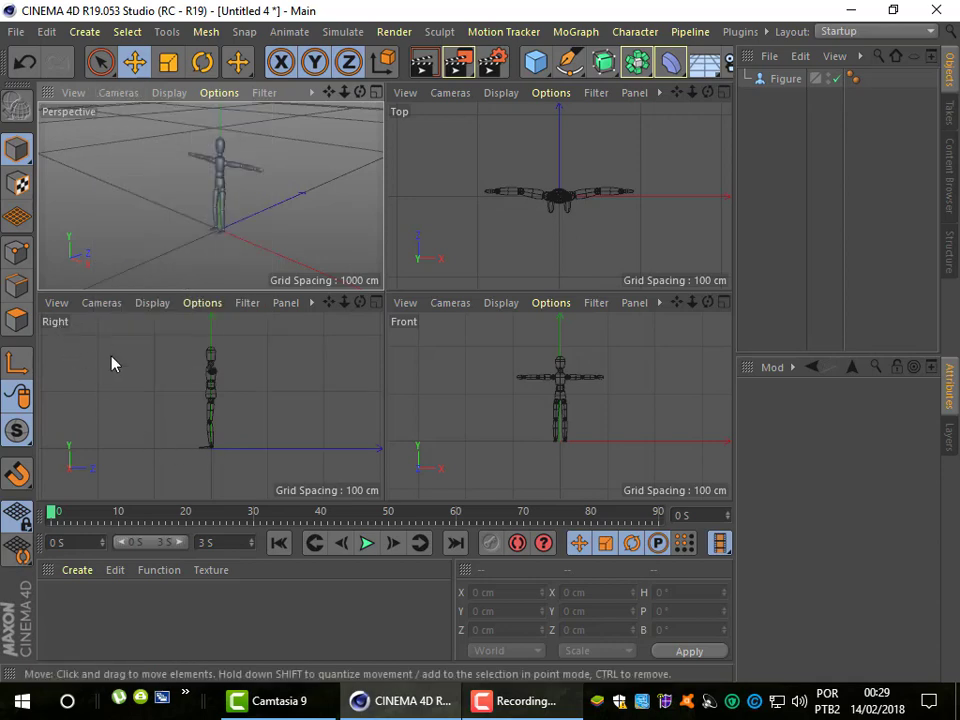
Switch the side view to the Left camera and pan it so the figure sits lower
left_click(97, 304)
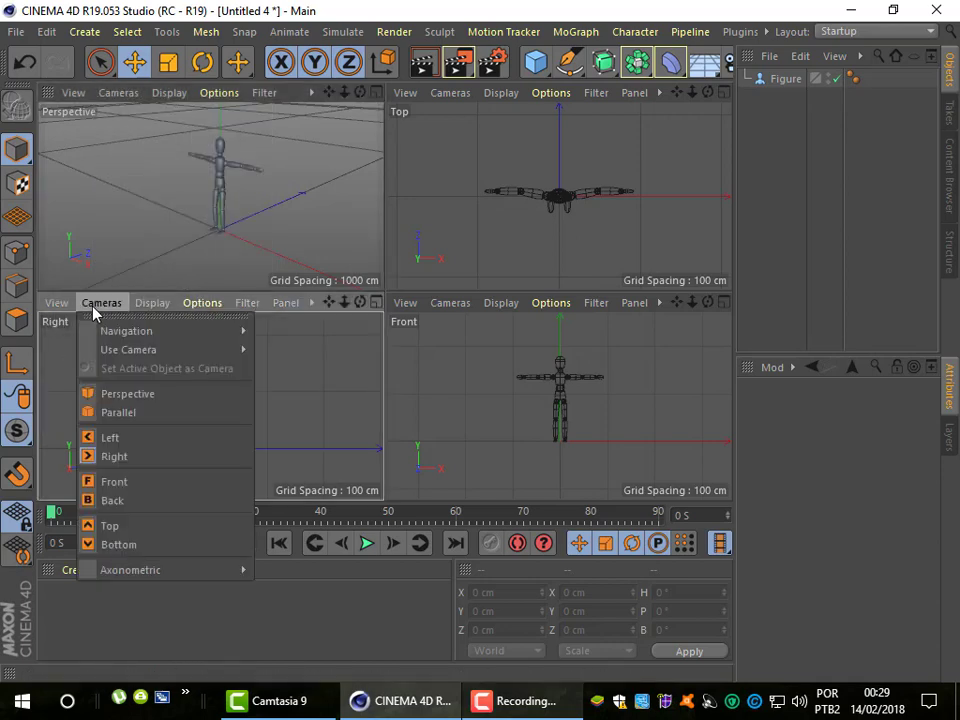
left_click(128, 452)
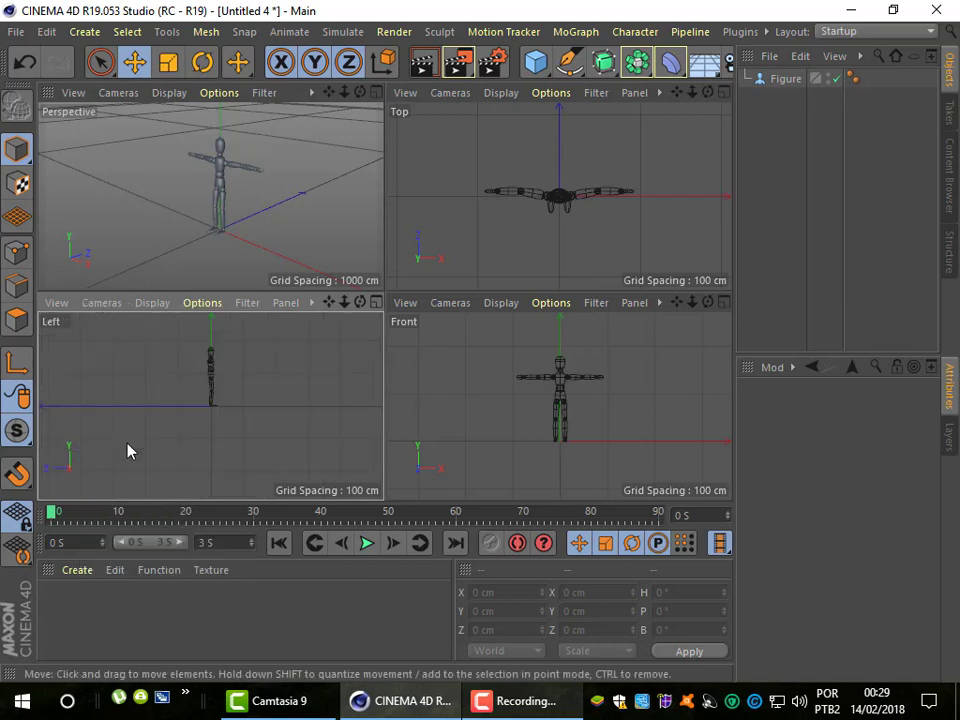
left_click(344, 303)
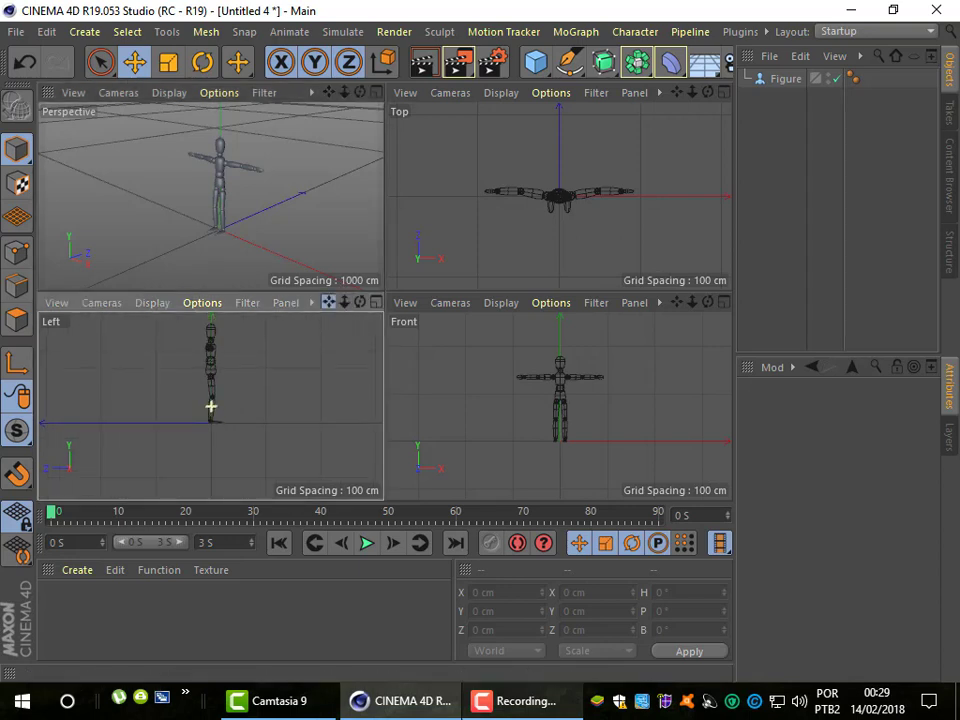
left_click_drag(344, 303, 332, 313)
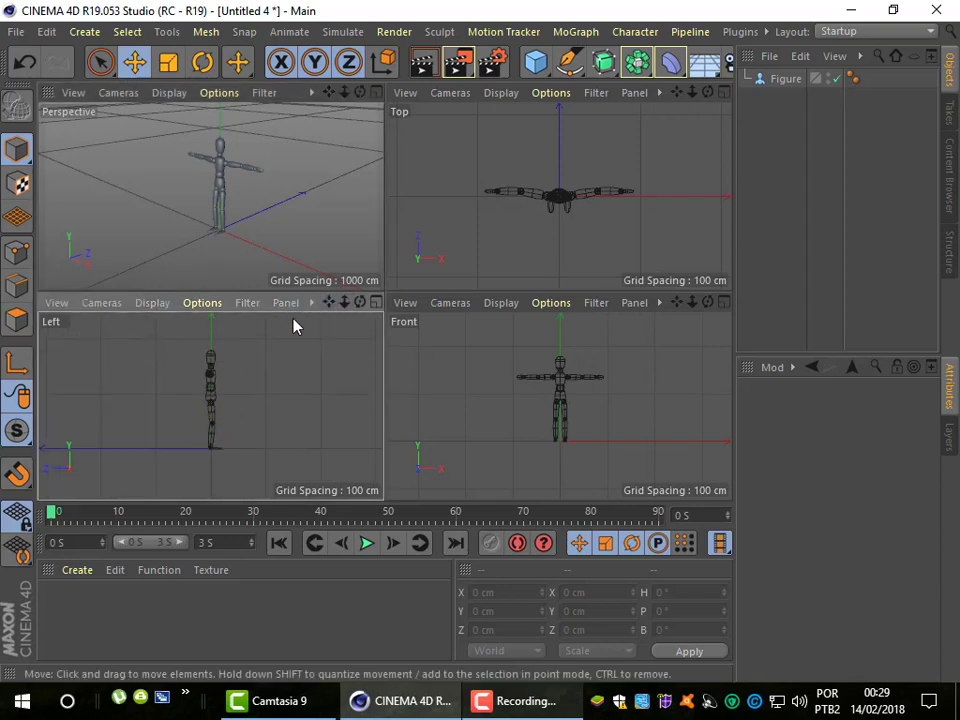
Switch that view back to the Right camera and select the figure
left_click(104, 304)
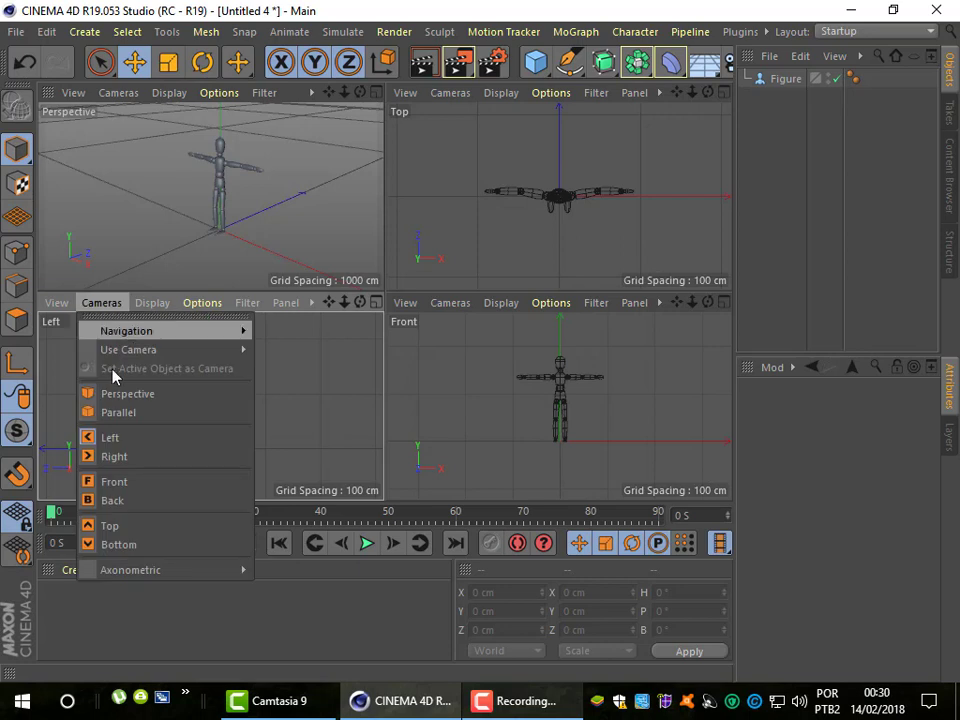
left_click(126, 457)
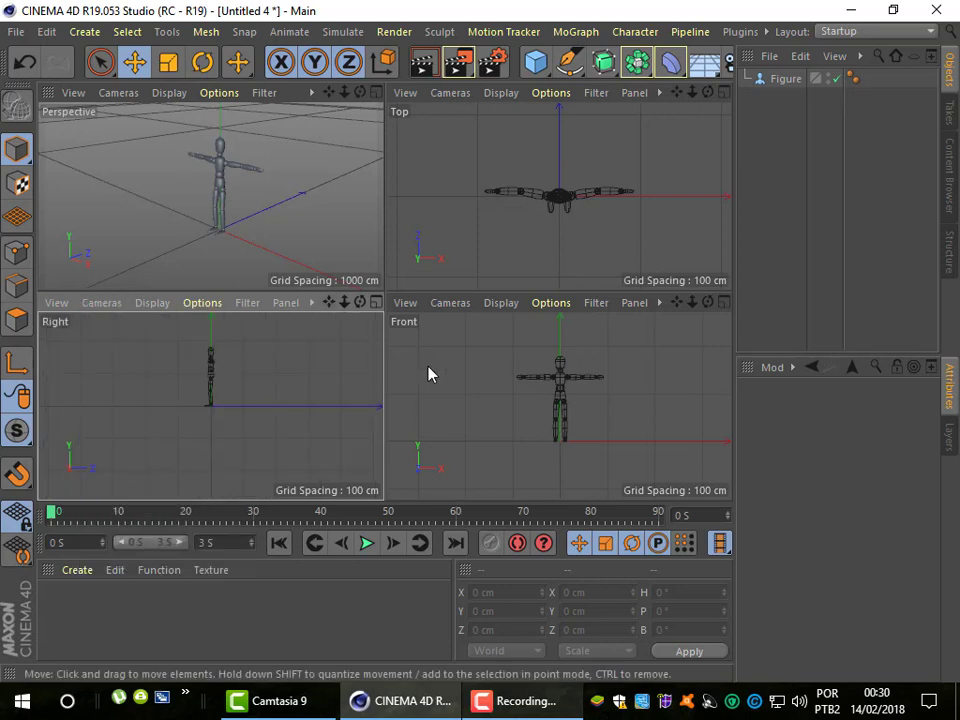
left_click(557, 387)
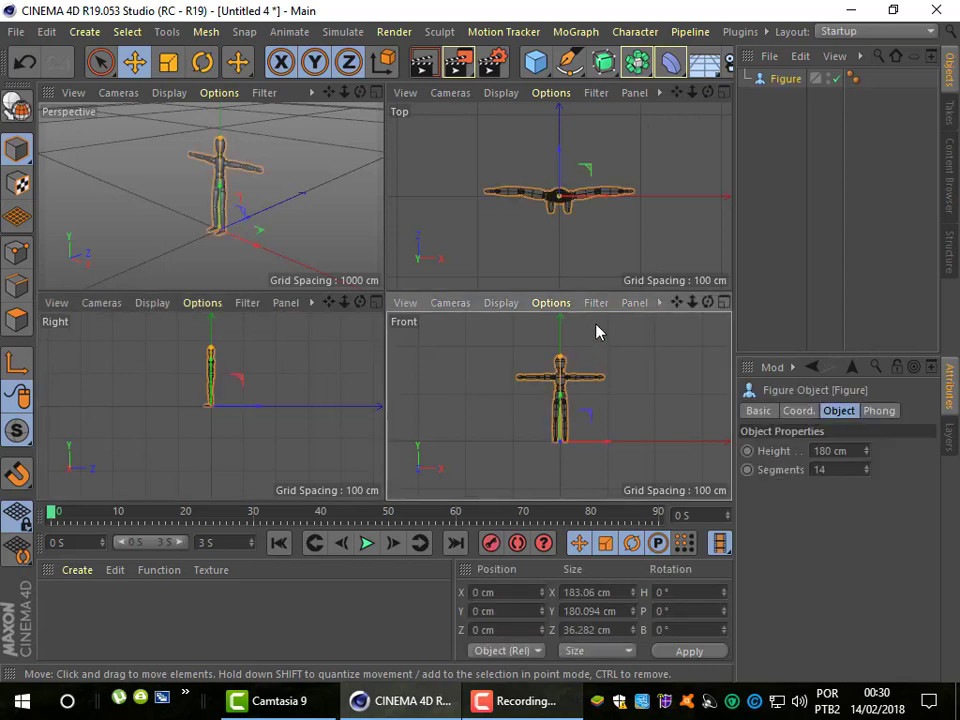
Zoom the Front view, then reset it with View > Frame Default
scroll(557, 400, "up", 3)
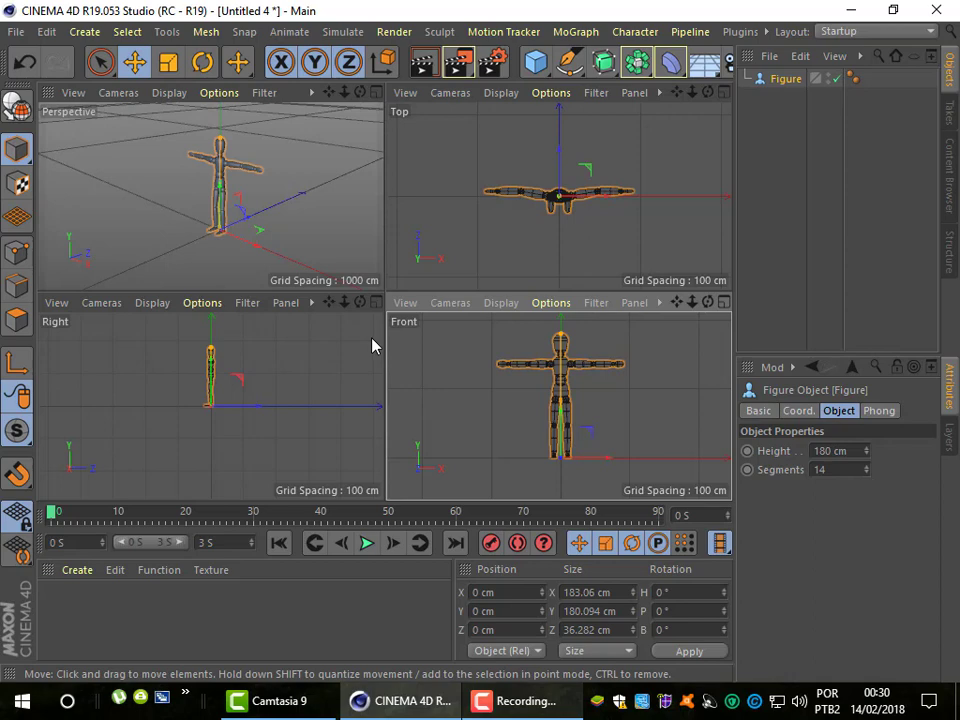
left_click(503, 304)
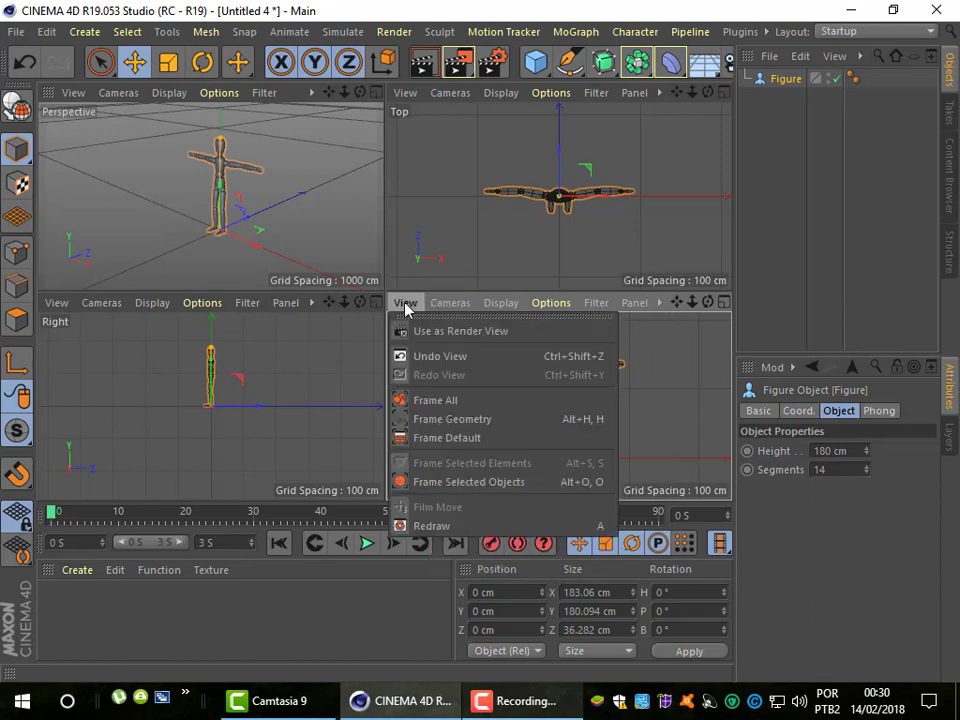
left_click(447, 438)
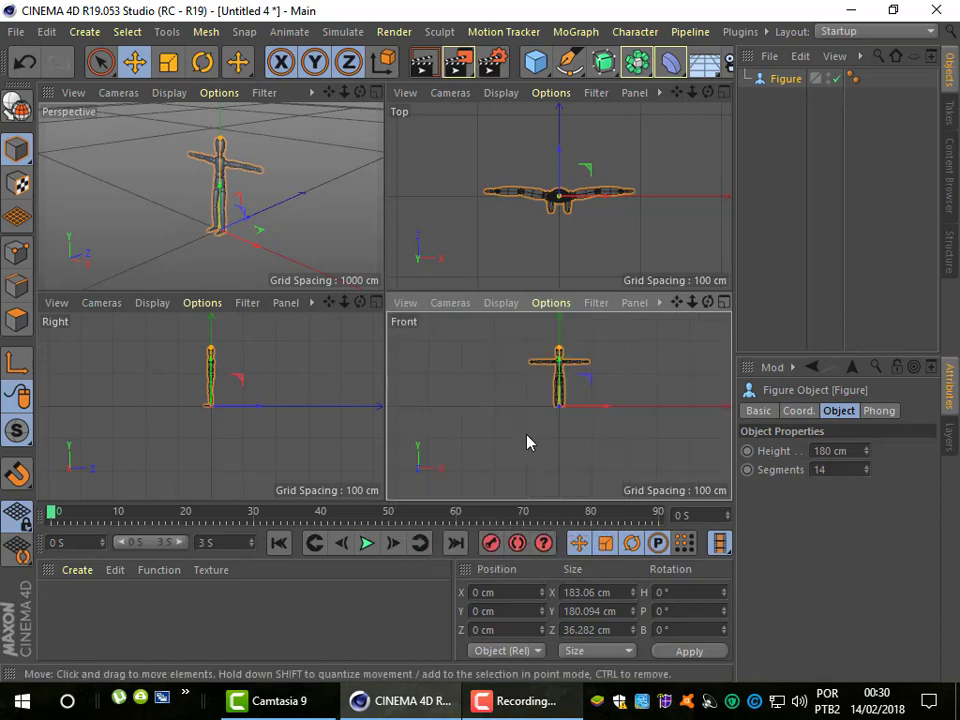
Reset the Top view to its default framing with View > Frame Default
left_click(405, 93)
left_click(447, 228)
left_click(448, 238)
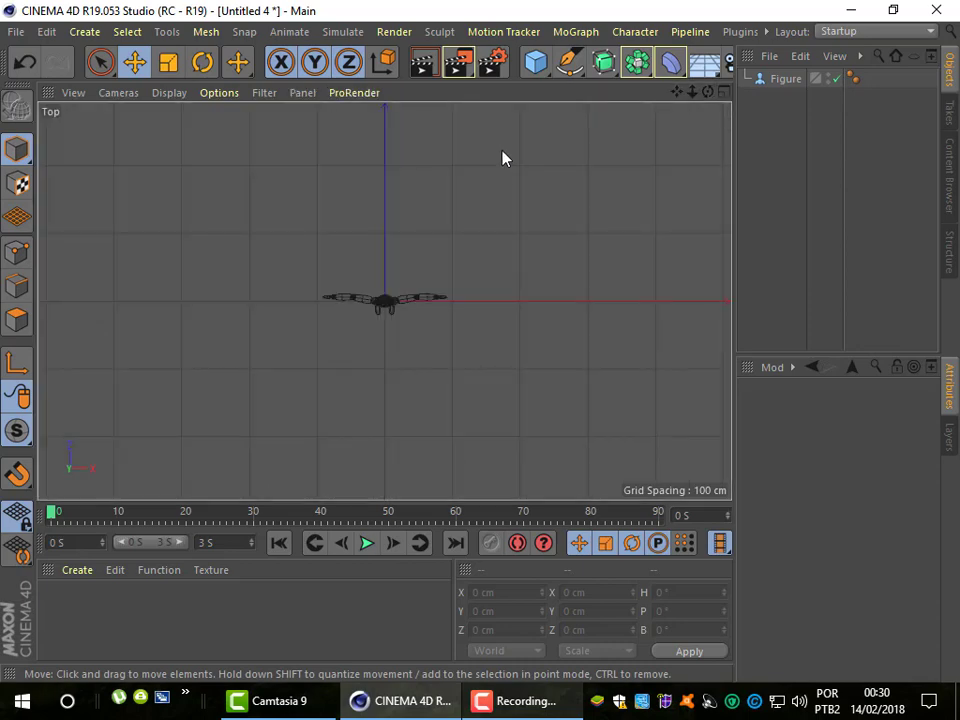
Middle-click to restore the four views, then maximize the Perspective view
middle_click(630, 147)
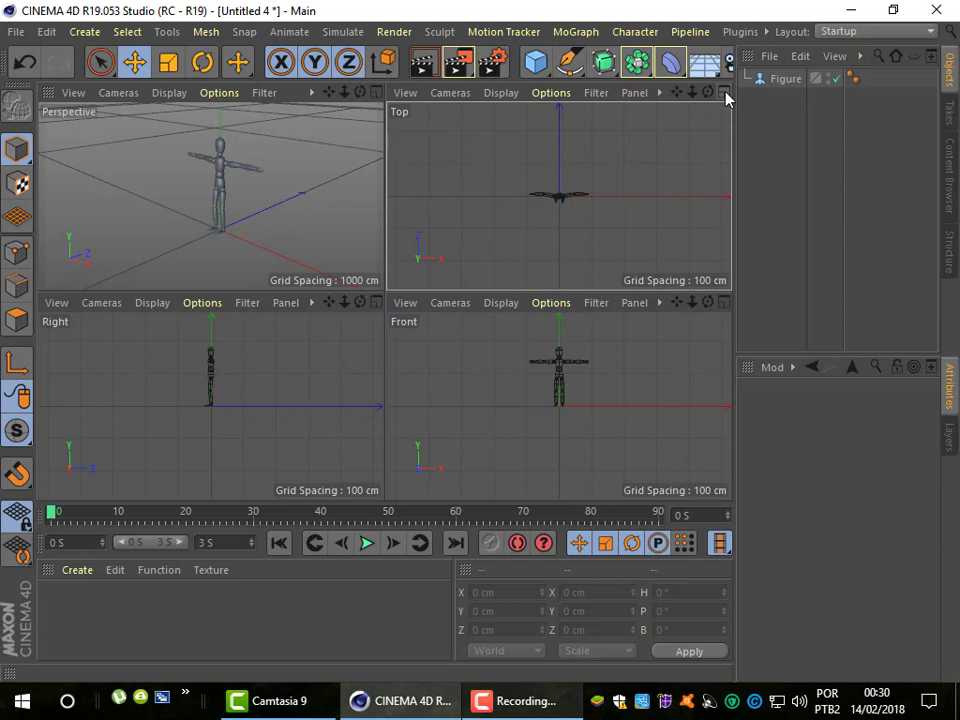
left_click(377, 93)
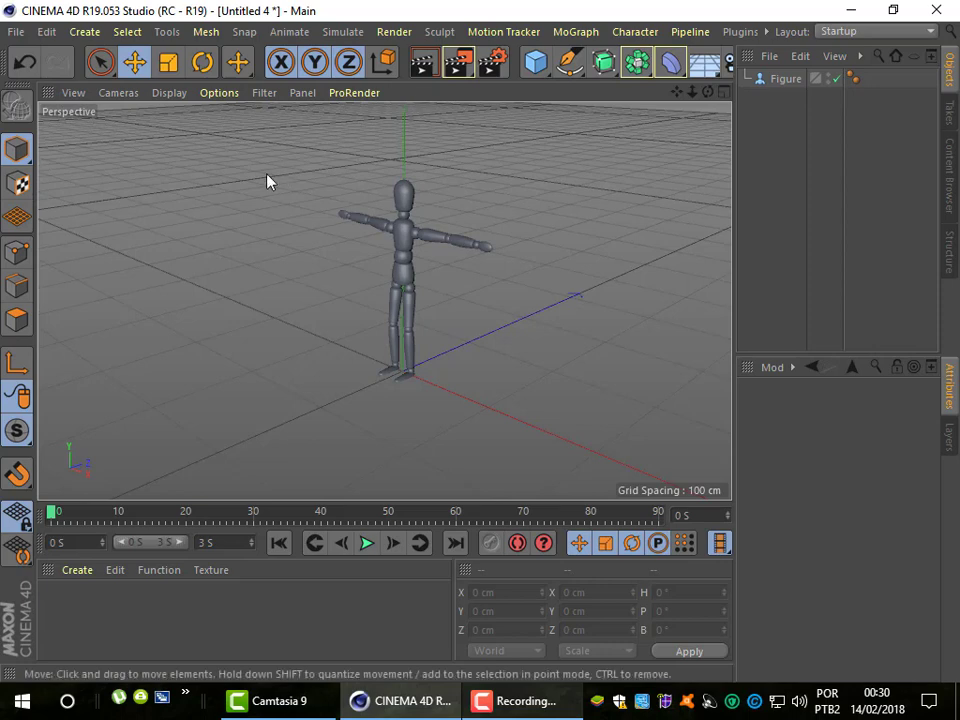
Reset the Perspective view with View > Frame Default and check its Cameras list
left_click(82, 94)
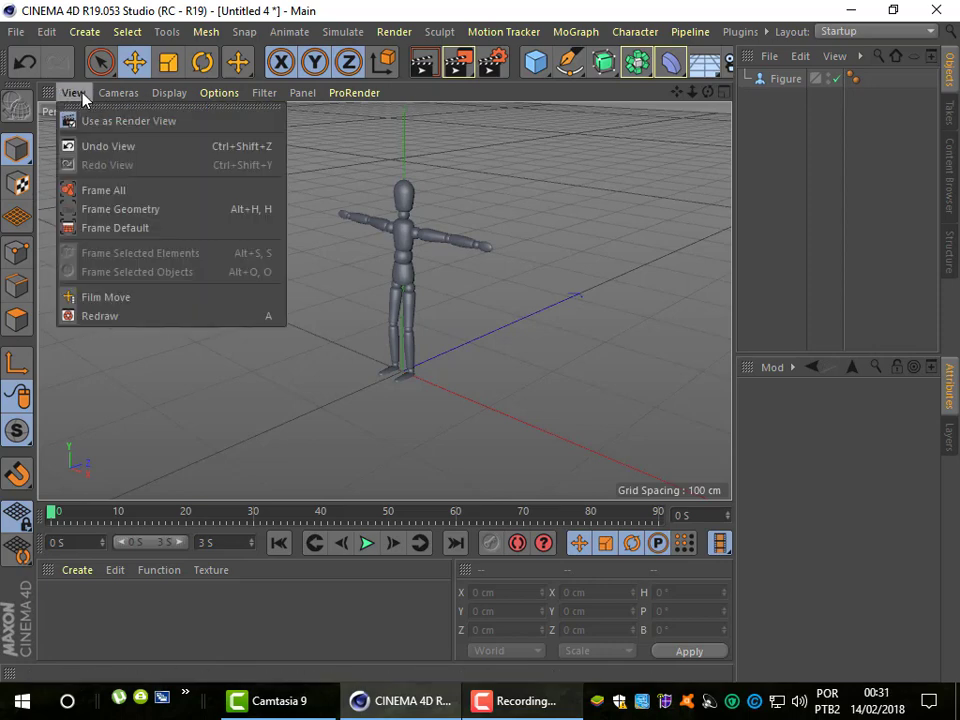
left_click(124, 231)
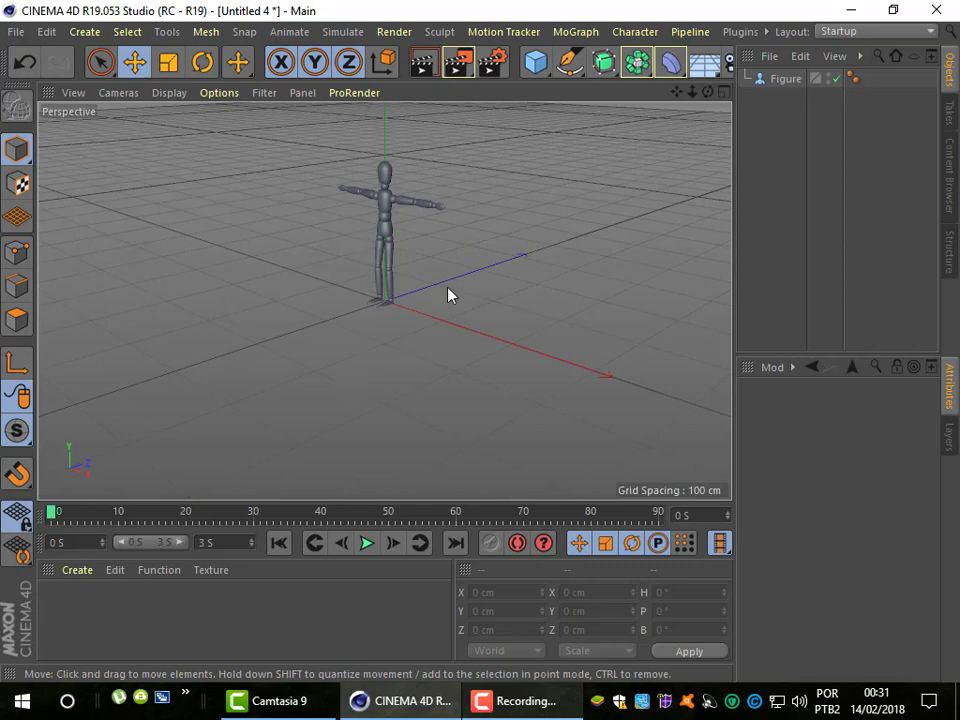
left_click(124, 93)
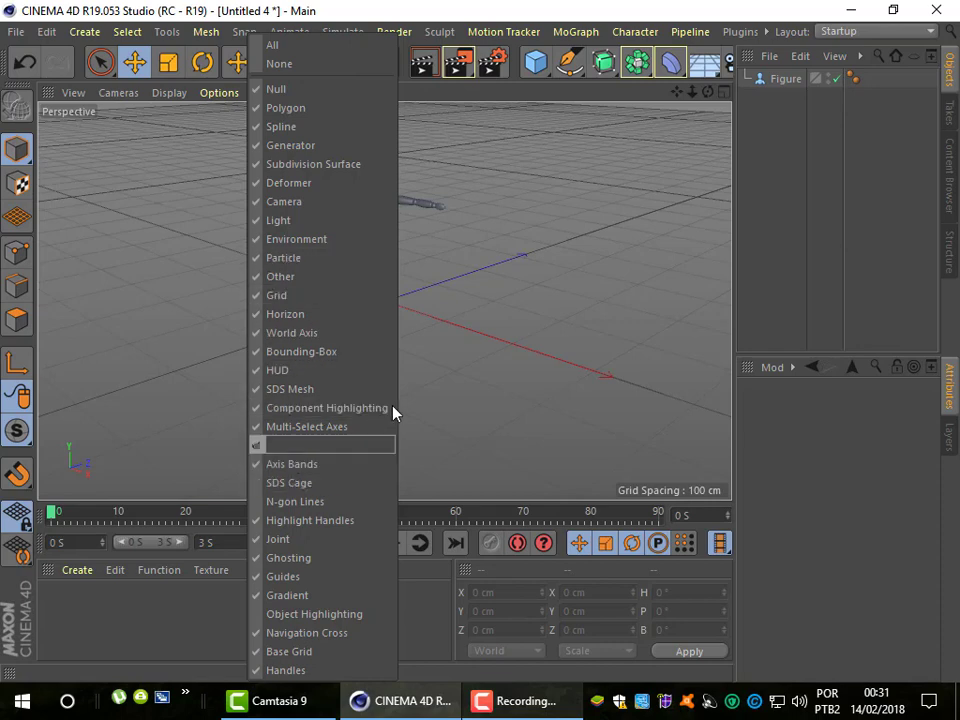
Dismiss the display Filter list, reopen and close it, then select the figure at the origin
left_click(539, 340)
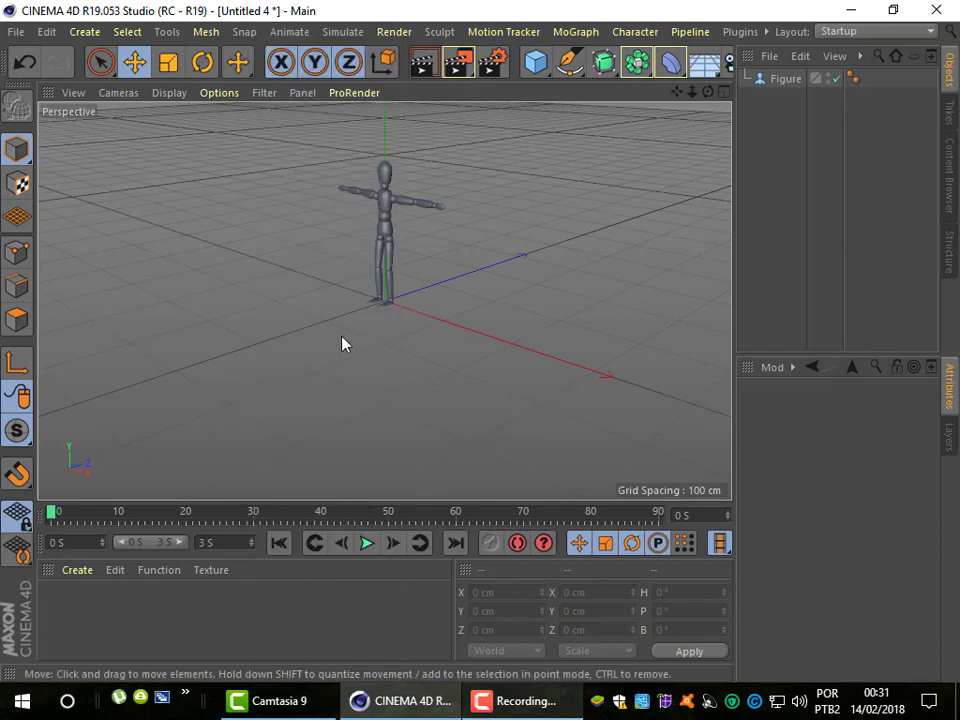
left_click(268, 92)
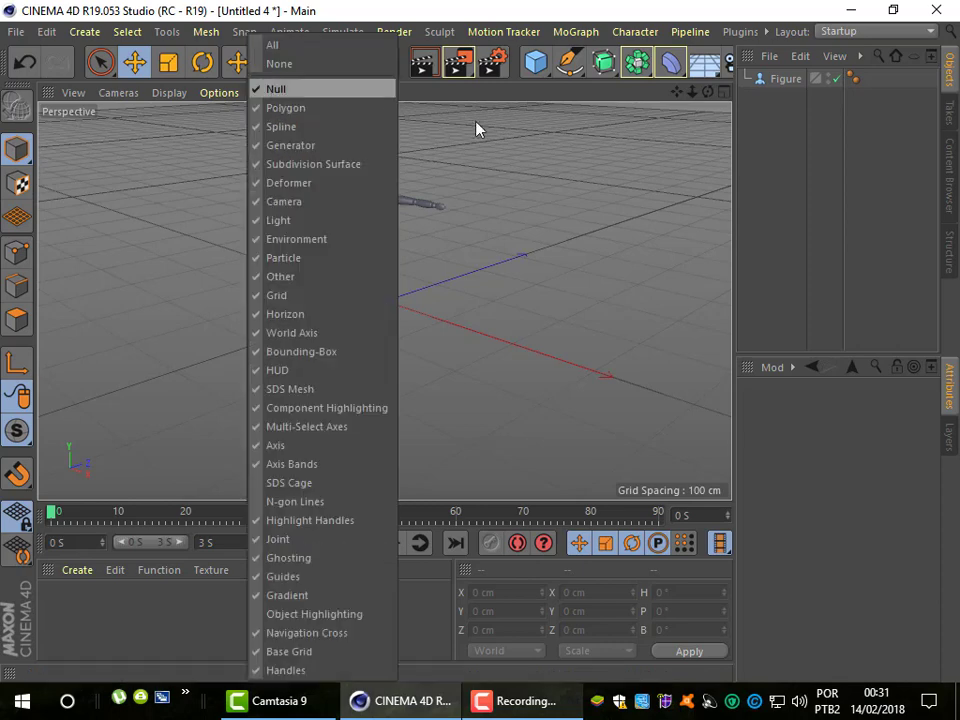
left_click(494, 248)
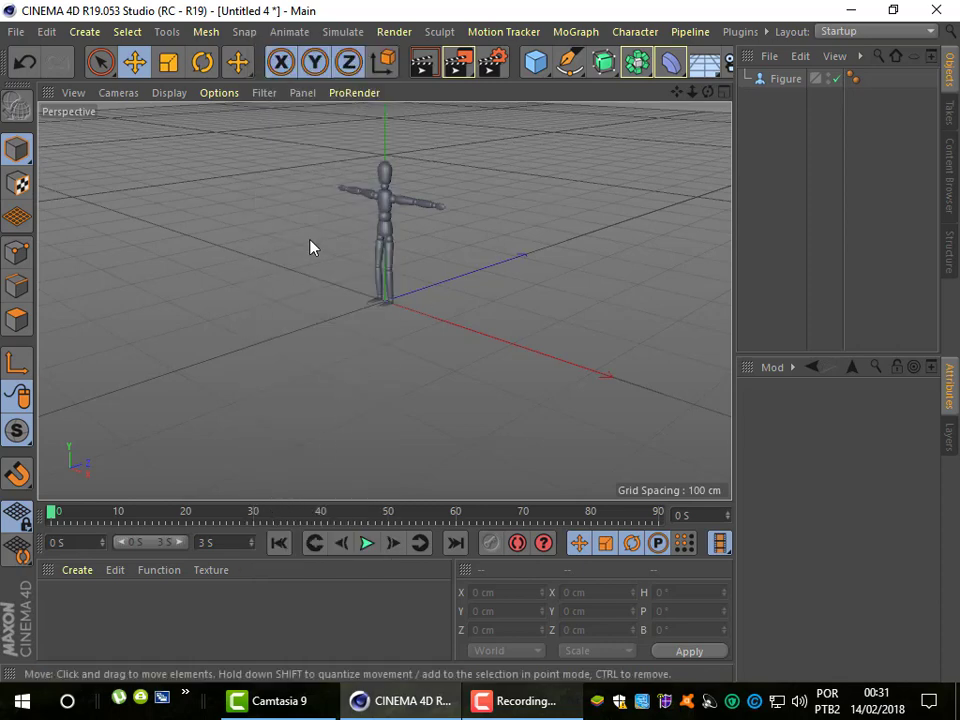
left_click(392, 272)
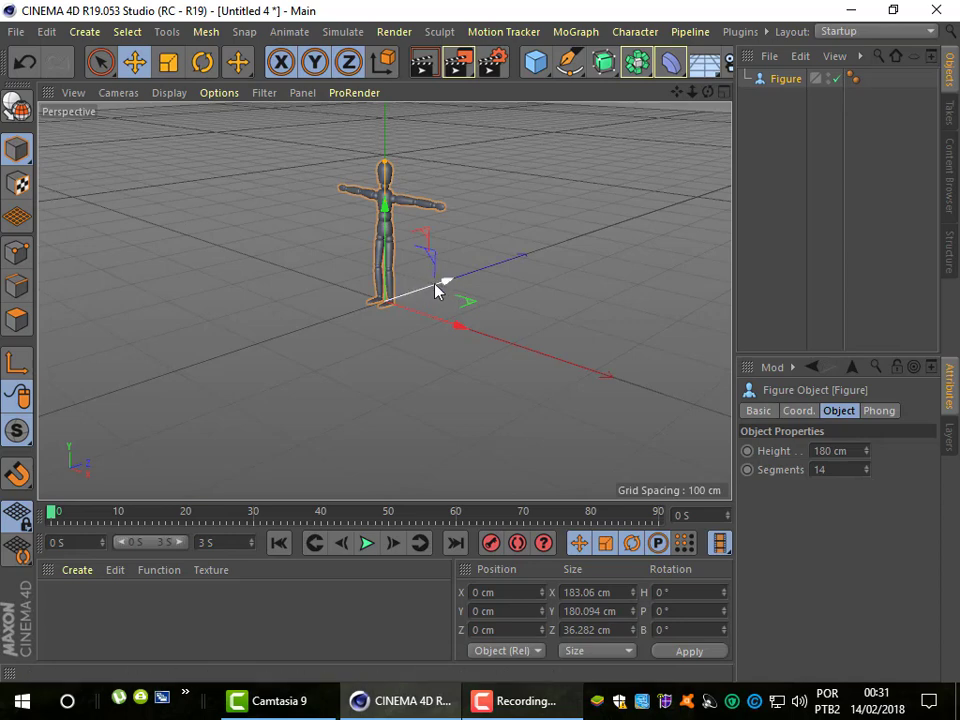
Drag the figure's axis handles to about X 3.191, Y -14.938, Z 35.252 cm and zoom in
mouse_move(459, 330)
left_mouse_down()
mouse_move(414, 337)
mouse_move(467, 348)
mouse_move(456, 347)
left_mouse_up()
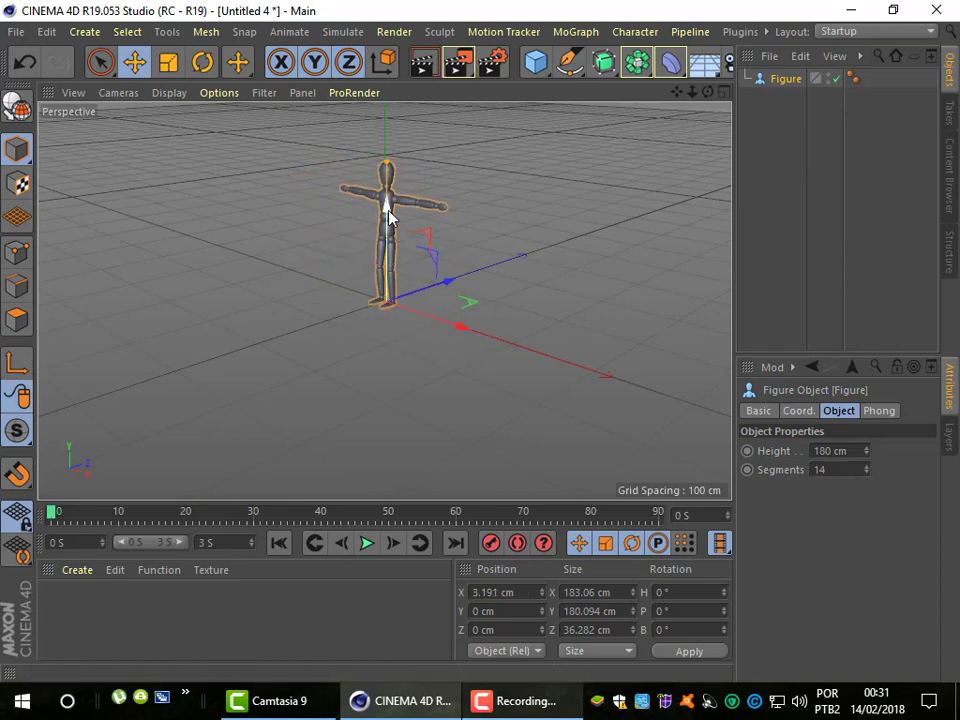
left_click_drag(389, 210, 395, 225)
mouse_move(443, 297)
left_mouse_down()
mouse_move(489, 290)
mouse_move(461, 297)
left_mouse_up()
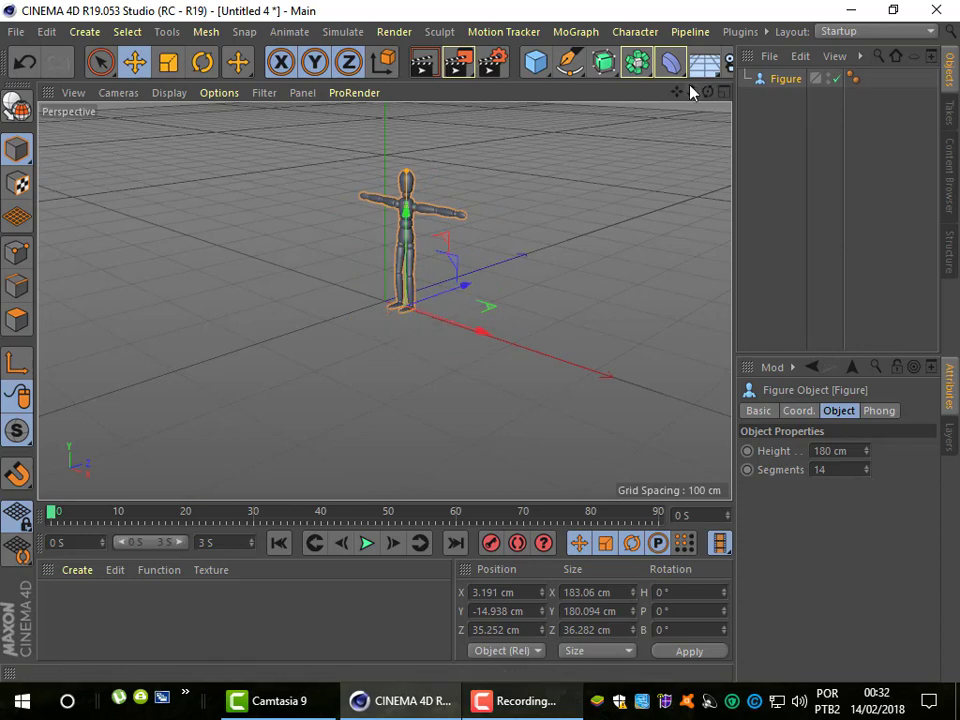
left_click_drag(690, 95, 720, 95)
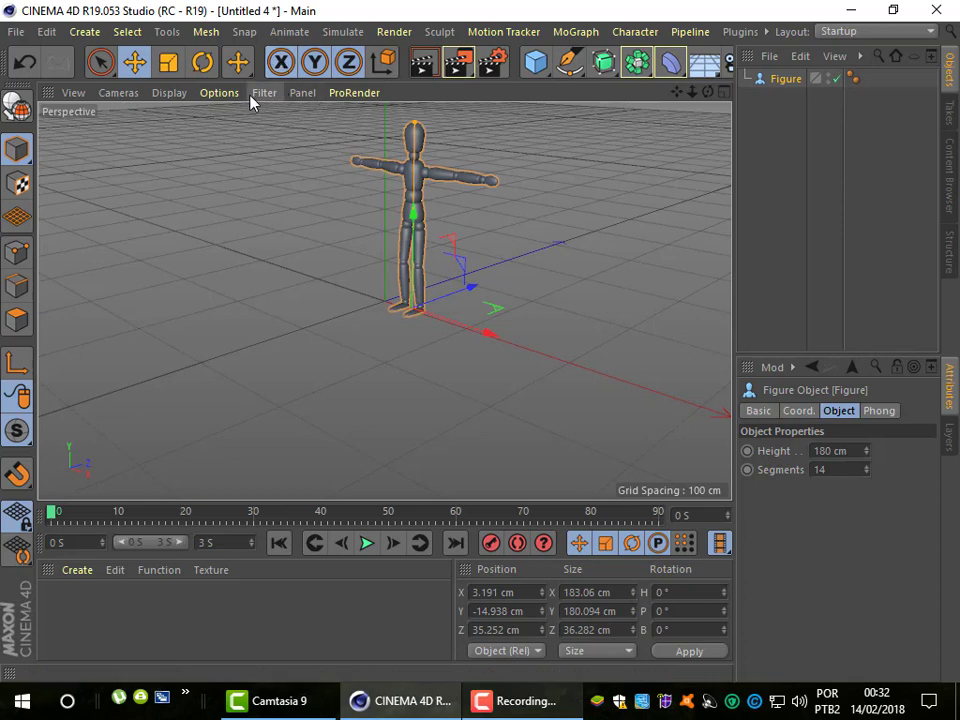
left_click(221, 94)
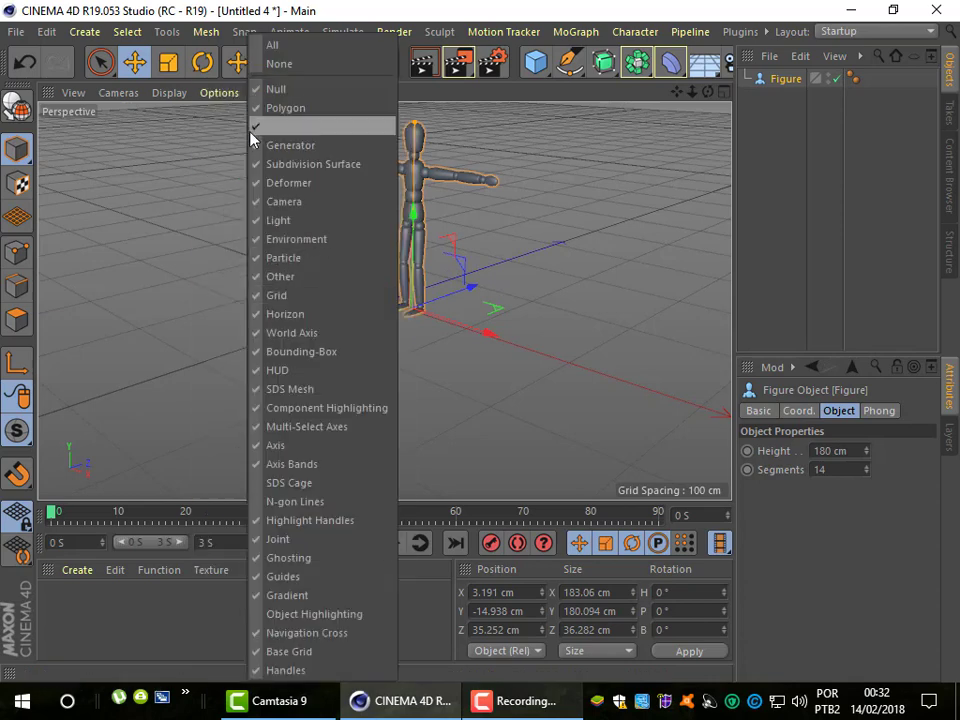
left_click(295, 452)
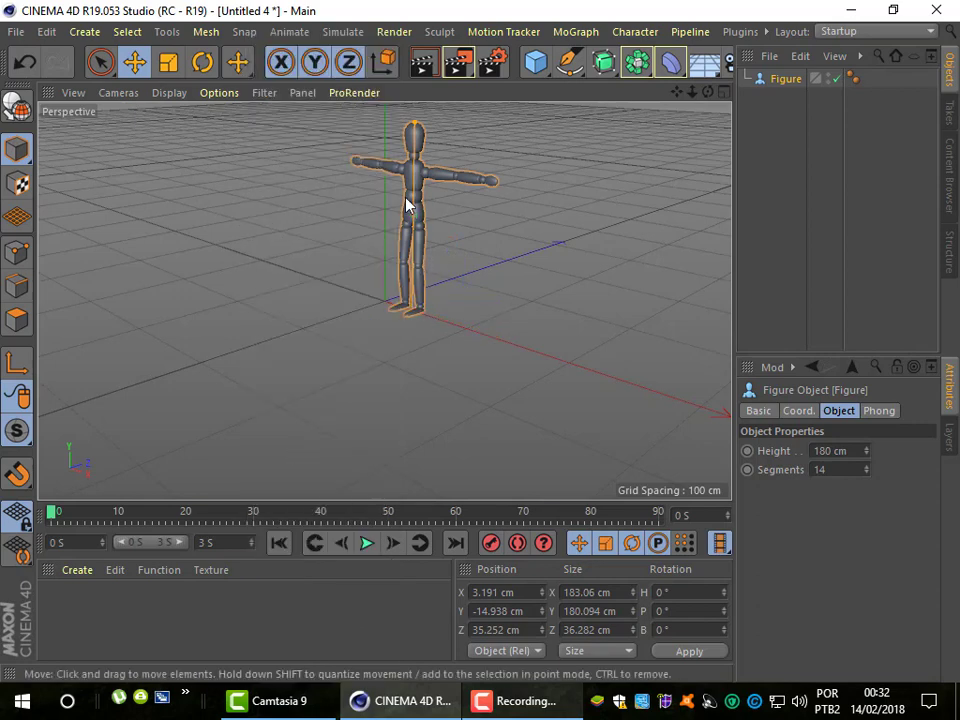
left_click(224, 93)
mouse_move(264, 92)
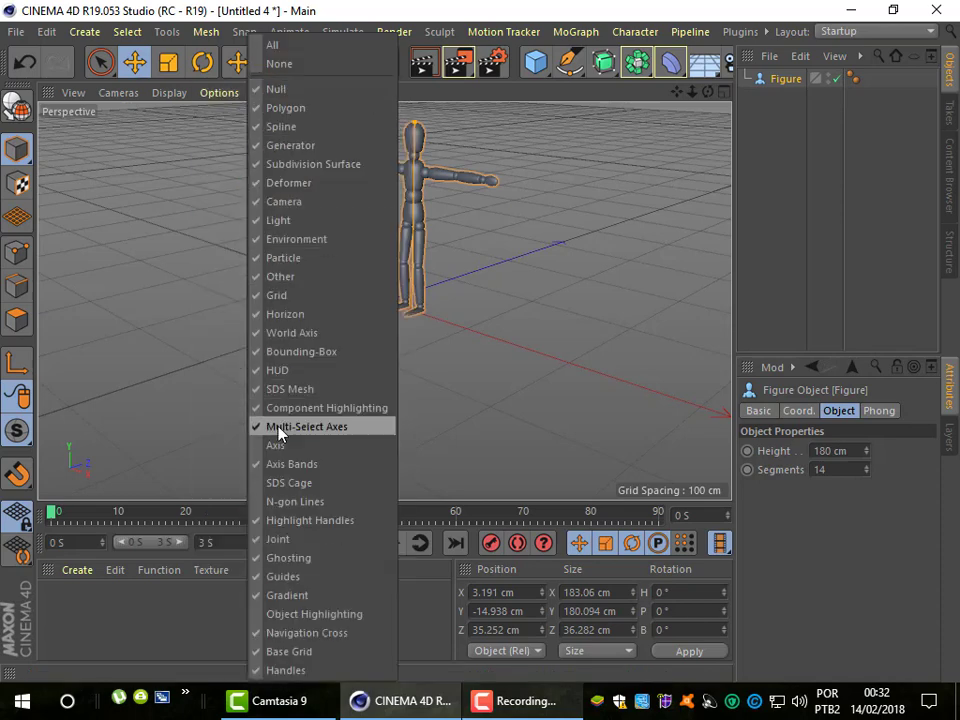
left_click(262, 445)
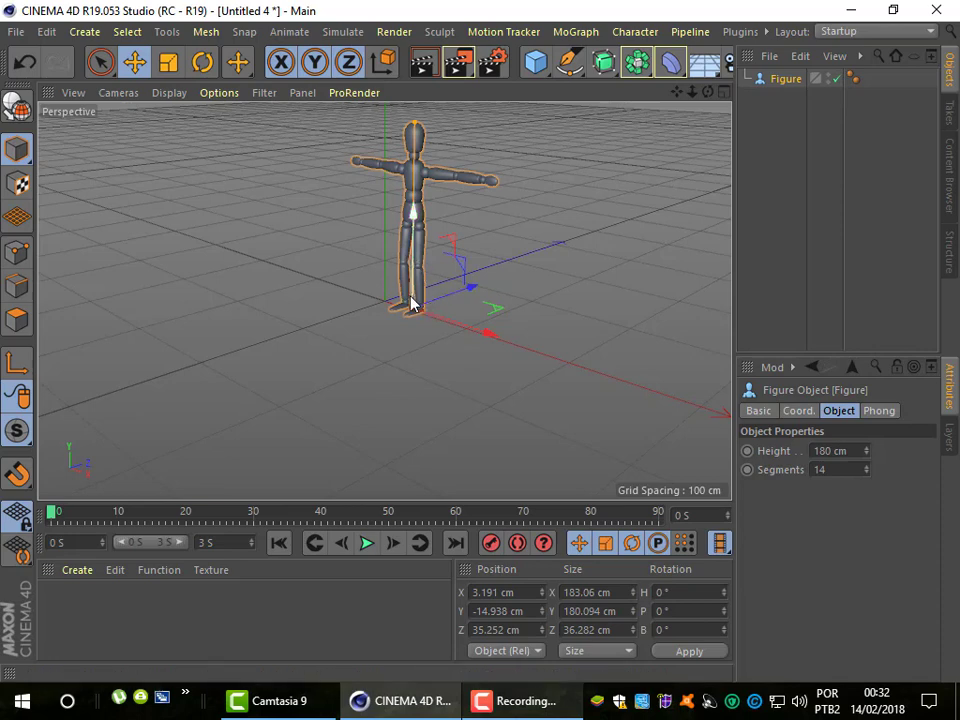
Enter 0 cm for Position X, Y and Z in the Coordinates manager
left_click(510, 592)
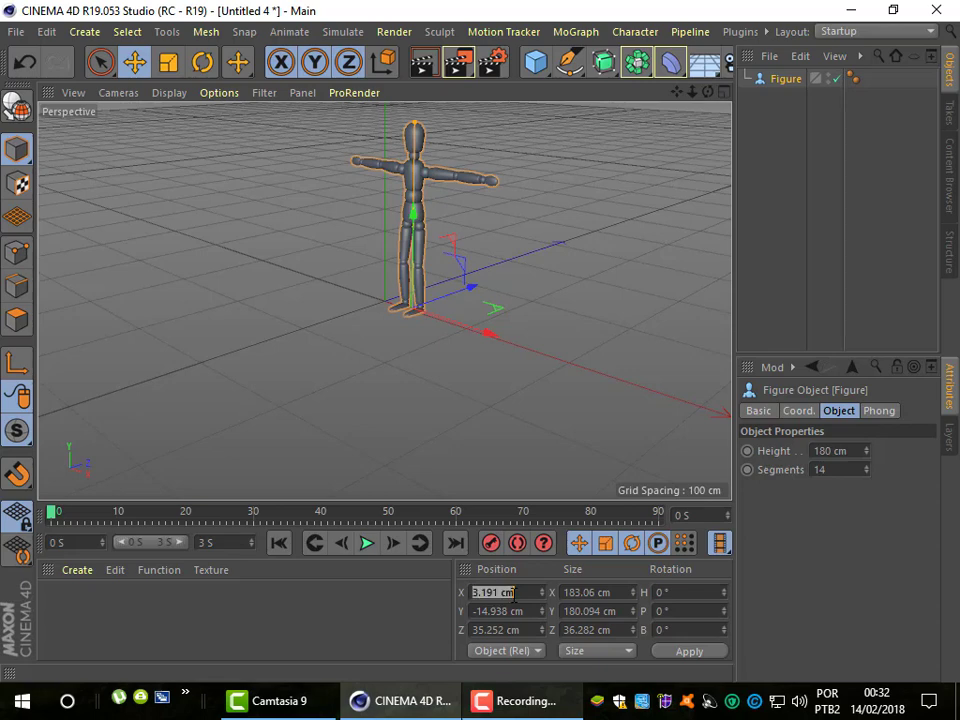
type("0")
key("Return")
left_click(510, 611)
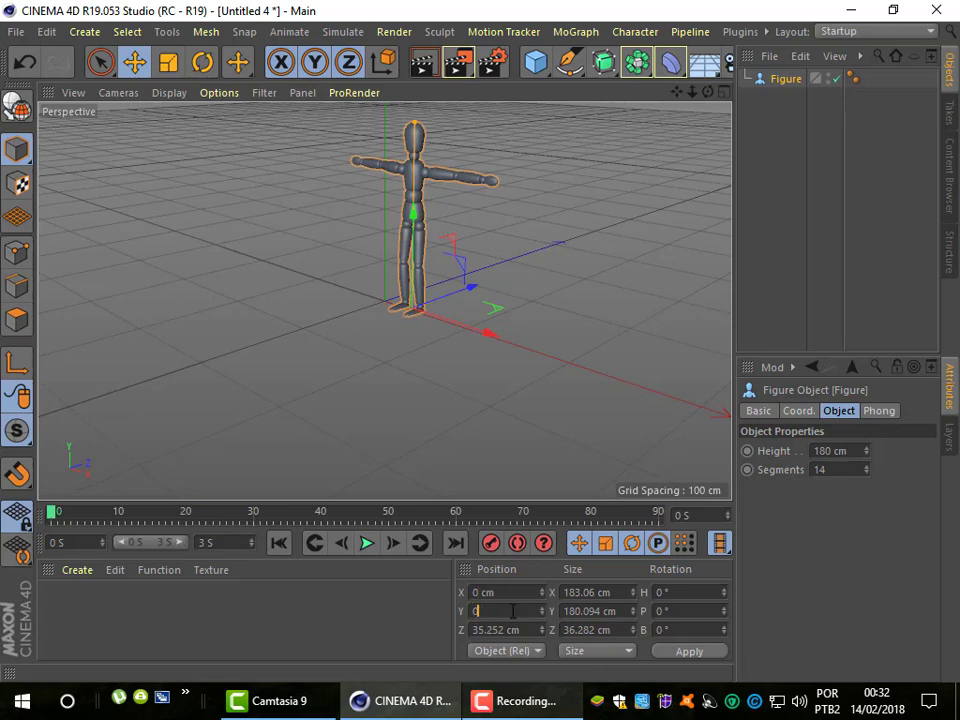
type("0")
key("Return")
left_click(511, 629)
type("0")
key("Return")
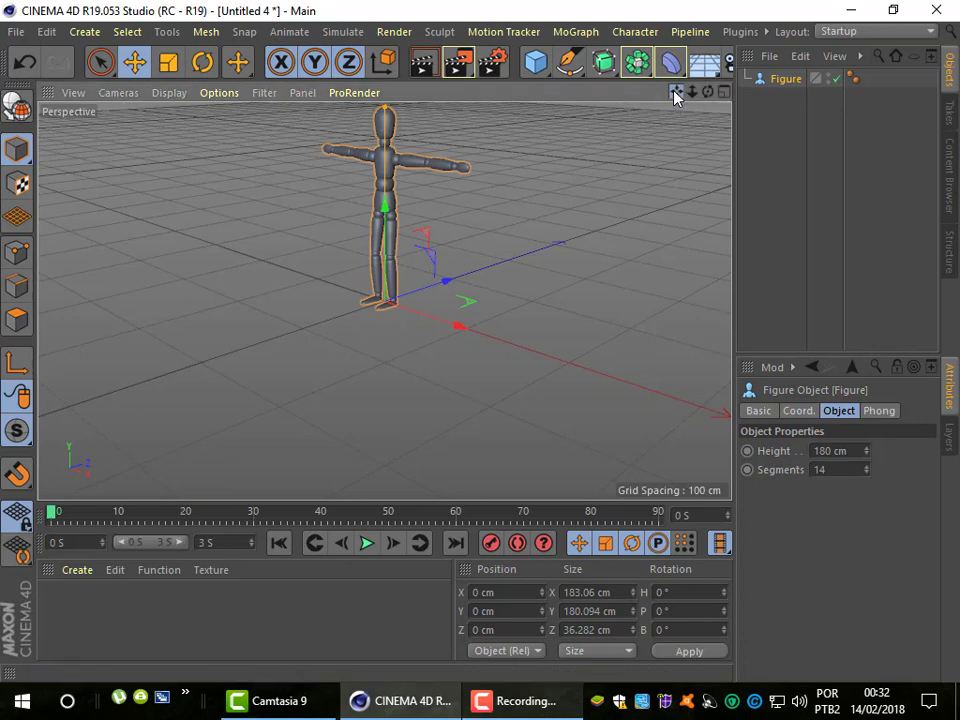
Drag the figure's X, Y and Z handles to about X 5.724, Y 3.591, Z -15.82 cm
left_click_drag(676, 96, 532, 221)
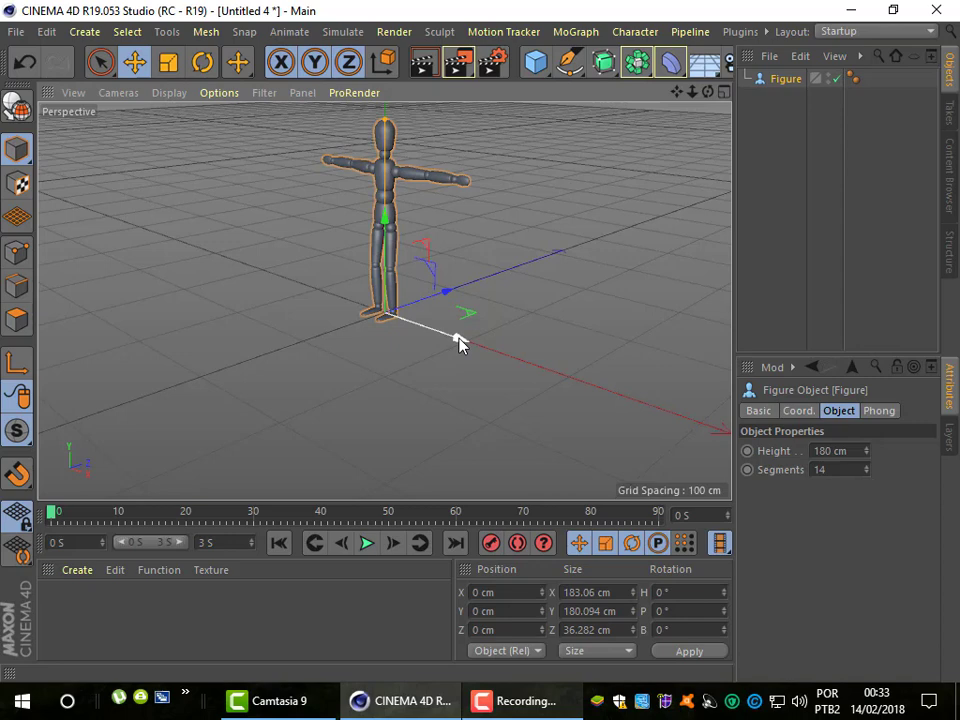
mouse_move(456, 336)
left_mouse_down()
mouse_move(361, 320)
mouse_move(466, 331)
mouse_move(523, 365)
mouse_move(463, 341)
left_mouse_up()
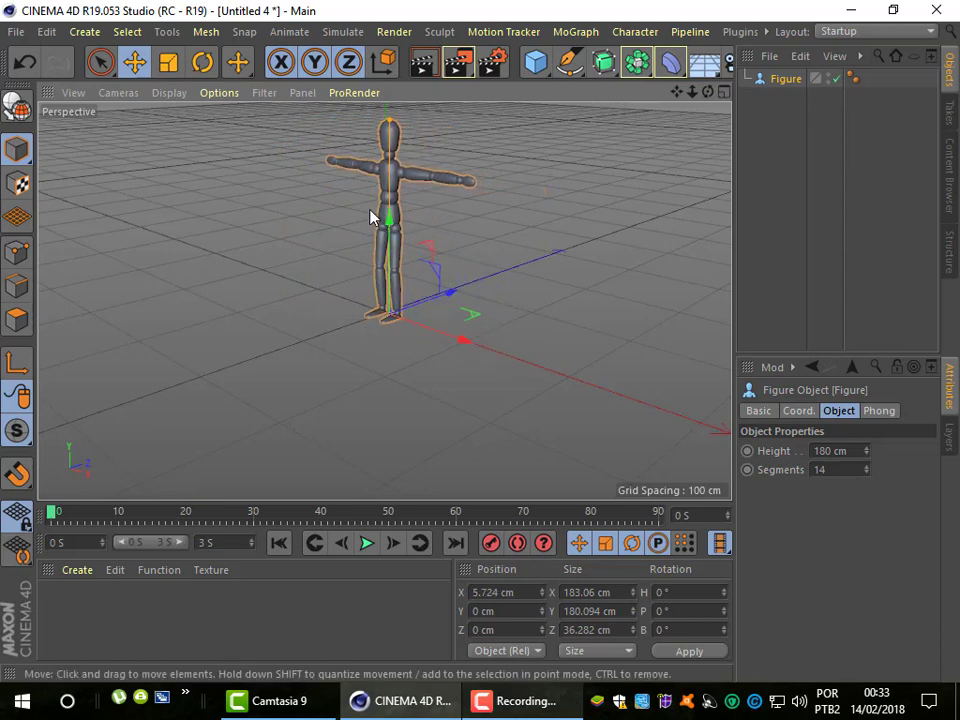
mouse_move(387, 215)
left_mouse_down()
mouse_move(389, 181)
mouse_move(402, 289)
mouse_move(396, 214)
mouse_move(403, 220)
left_mouse_up()
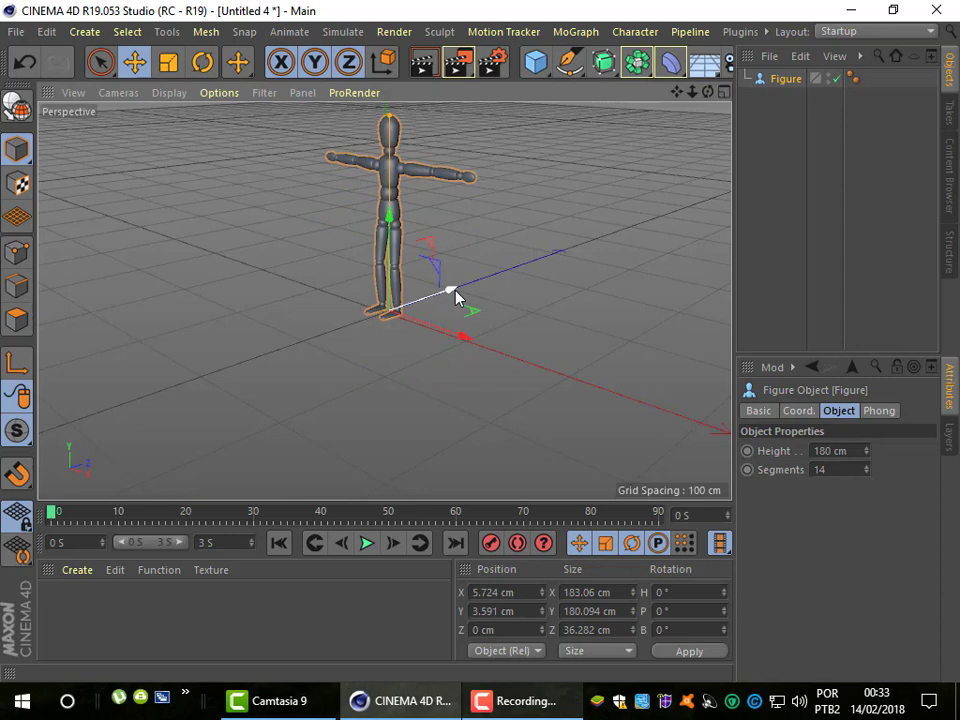
mouse_move(449, 295)
left_mouse_down()
mouse_move(527, 283)
mouse_move(398, 333)
mouse_move(444, 313)
left_mouse_up()
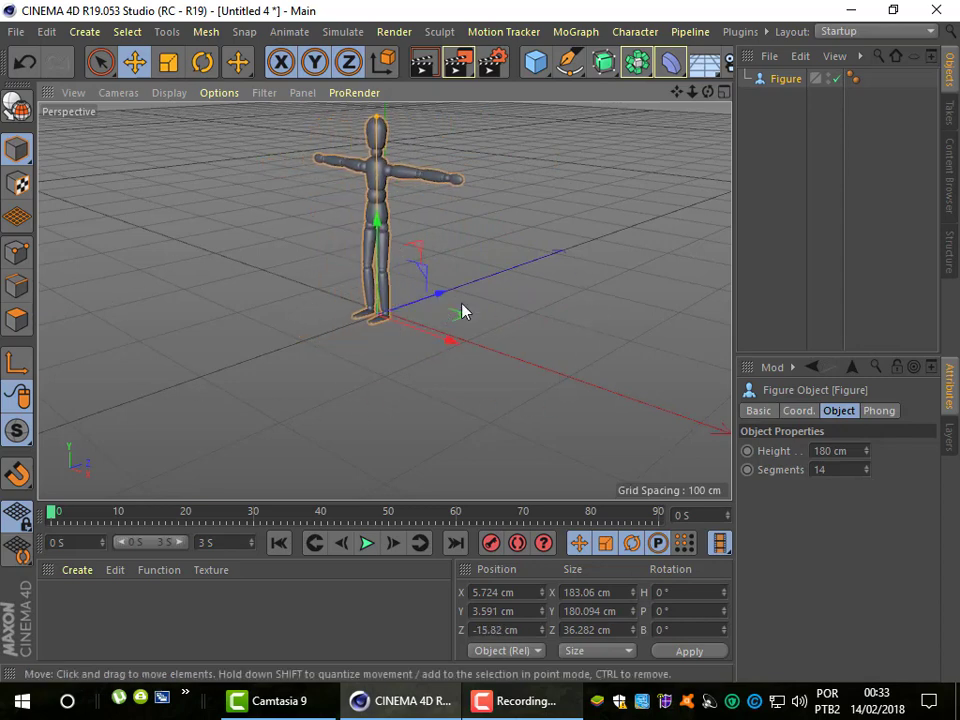
Deselect the figure and dolly the Perspective view out so it appears smaller
left_click(538, 285)
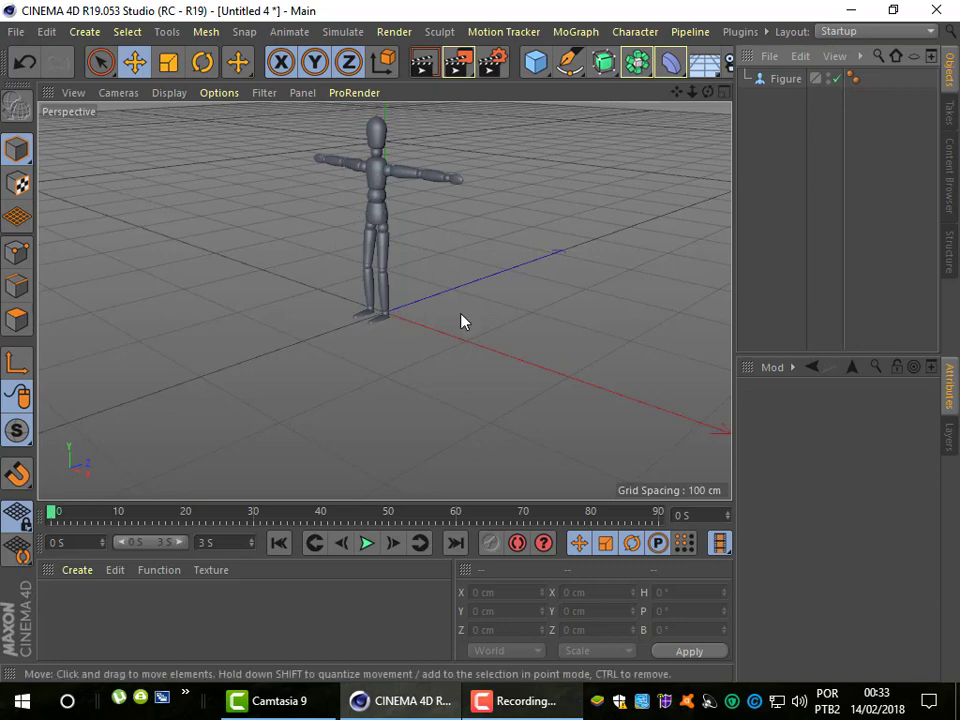
left_click_drag(691, 93, 345, 315)
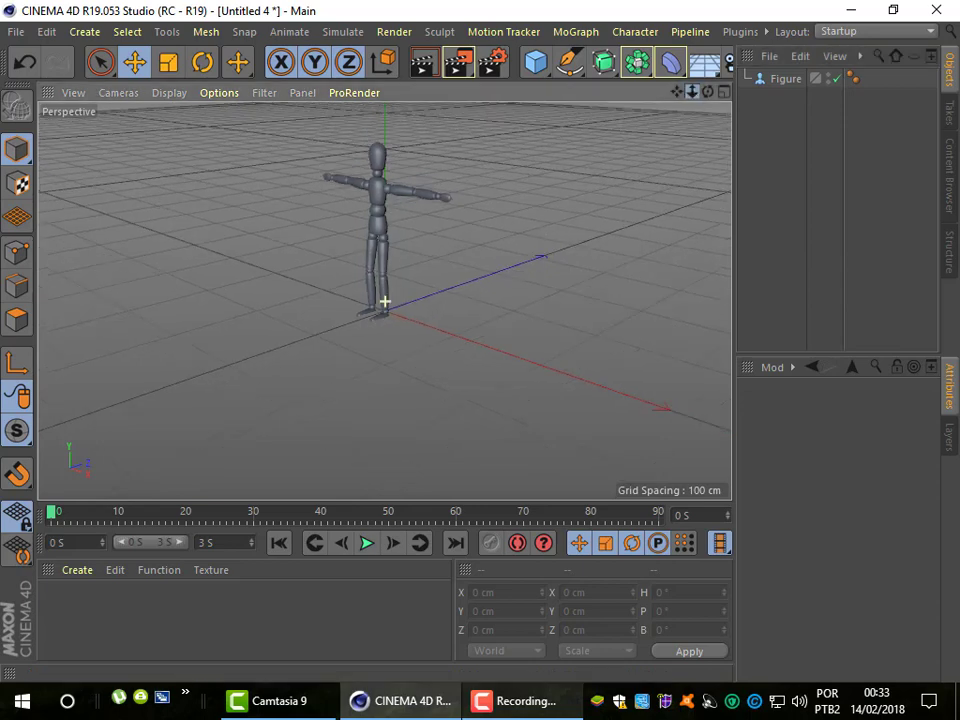